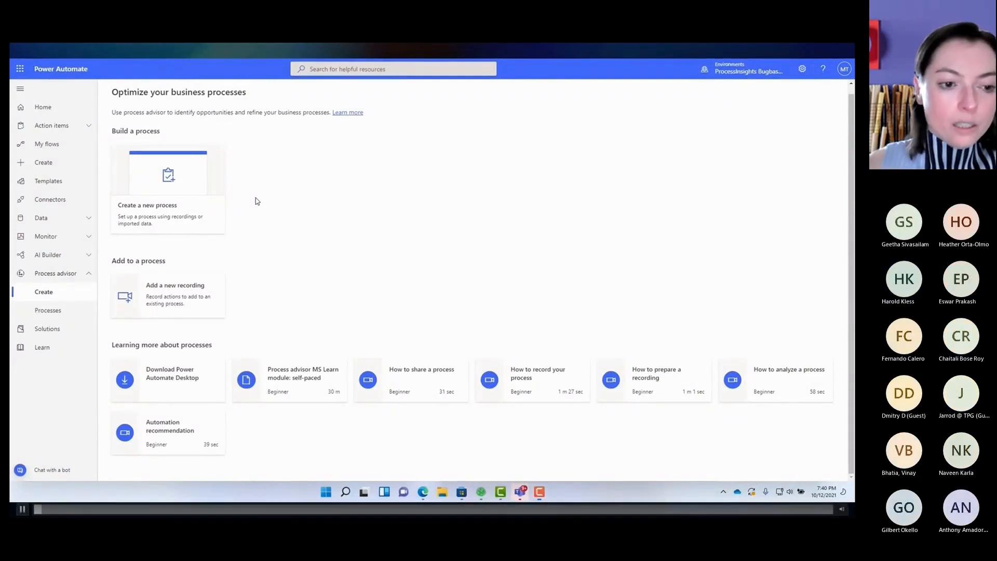
{"action": "left_click", "coordinate": [258, 202]}
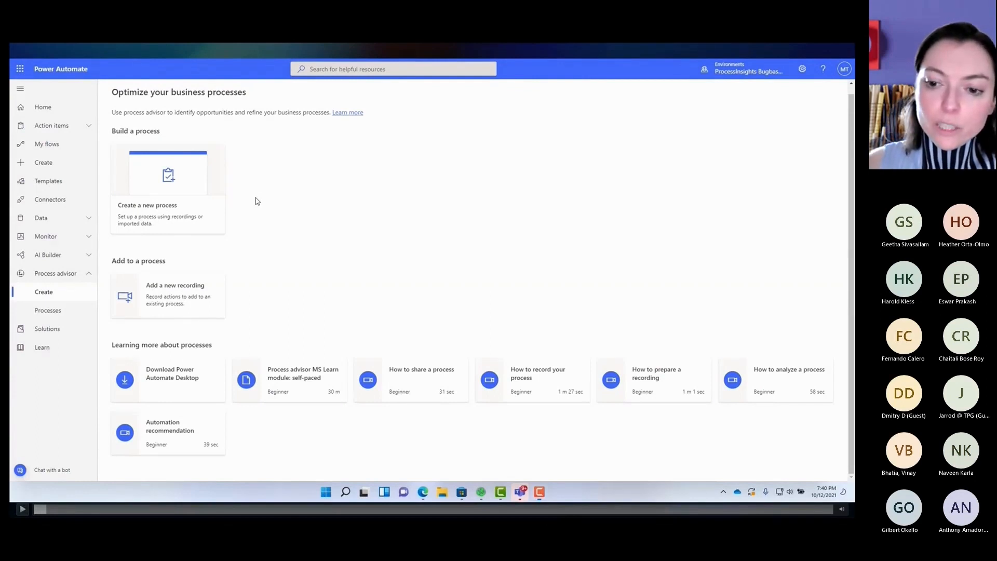
{"action": "left_click", "coordinate": [258, 202]}
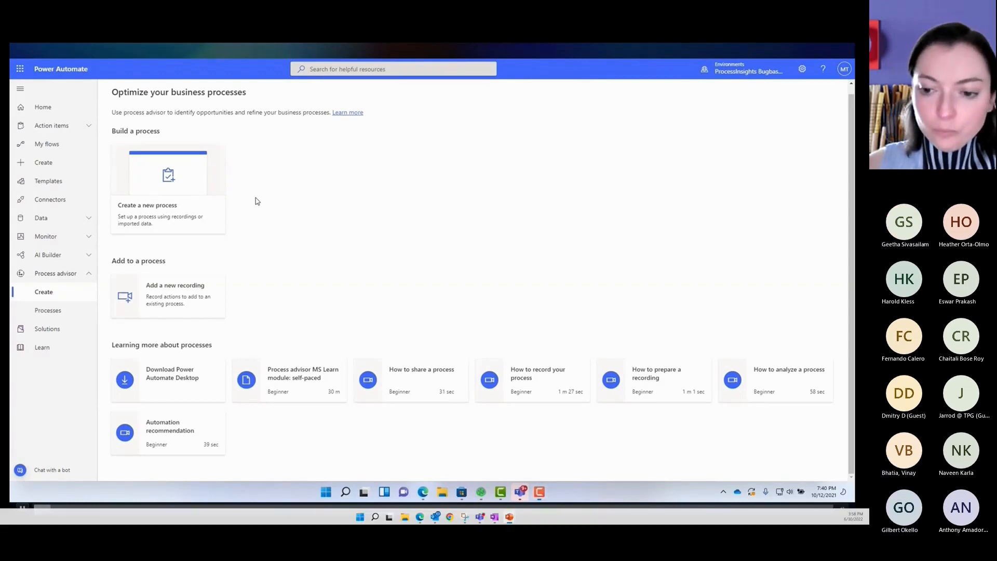
{"action": "left_click", "coordinate": [258, 201]}
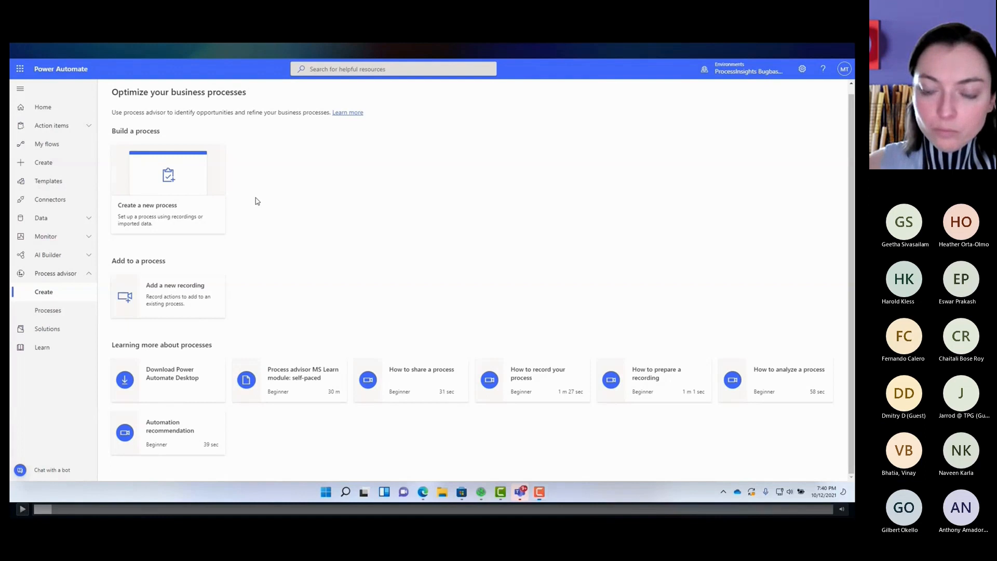
{"action": "left_click", "coordinate": [257, 201]}
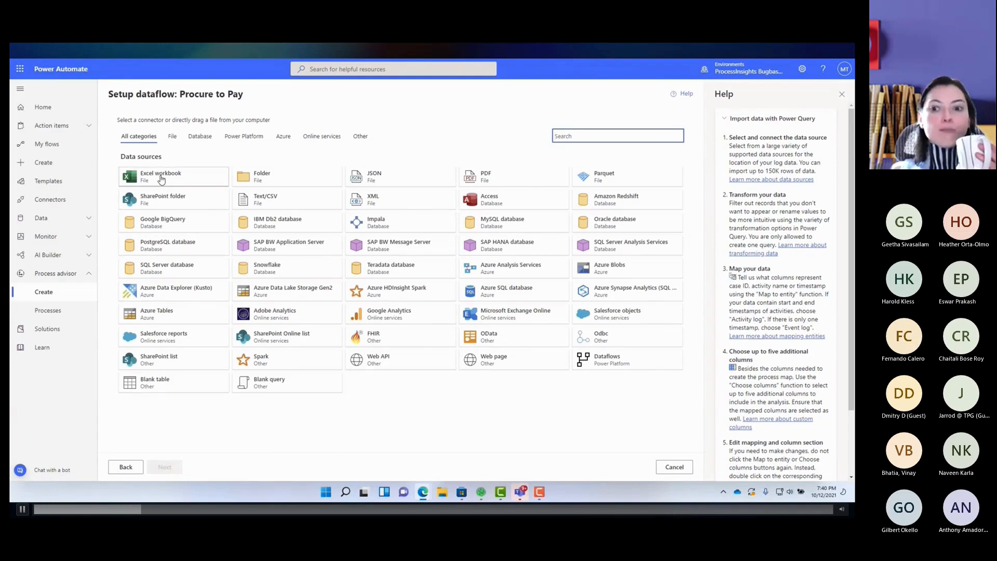
Upload the Excel workbook P2P Updated Test Data as the data source and load its Data with Attributes sheet for transformation.
{"action": "left_click", "coordinate": [162, 180]}
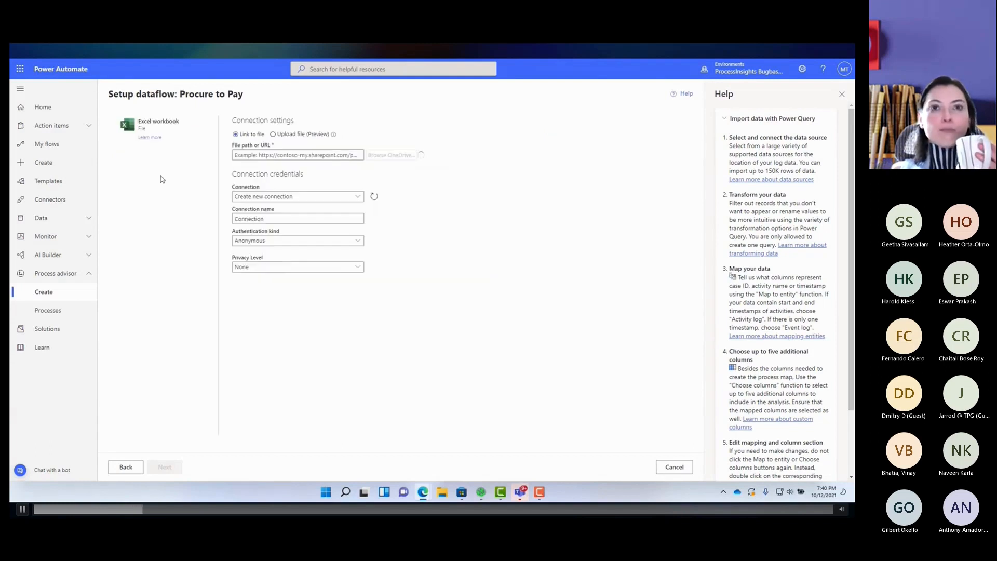
{"action": "left_click", "coordinate": [273, 135]}
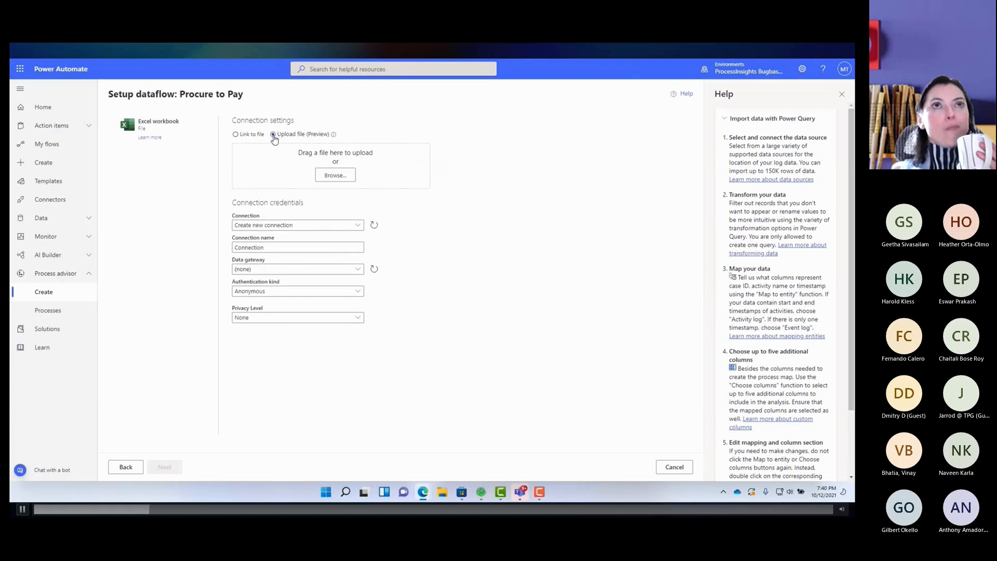
{"action": "left_click", "coordinate": [334, 175]}
{"action": "left_click", "coordinate": [174, 99]}
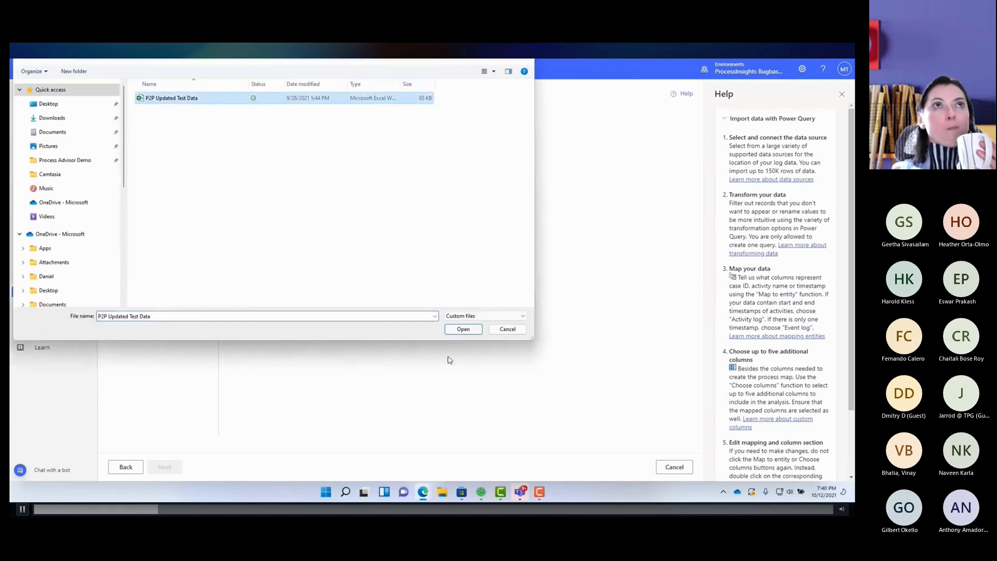
{"action": "left_click", "coordinate": [463, 329]}
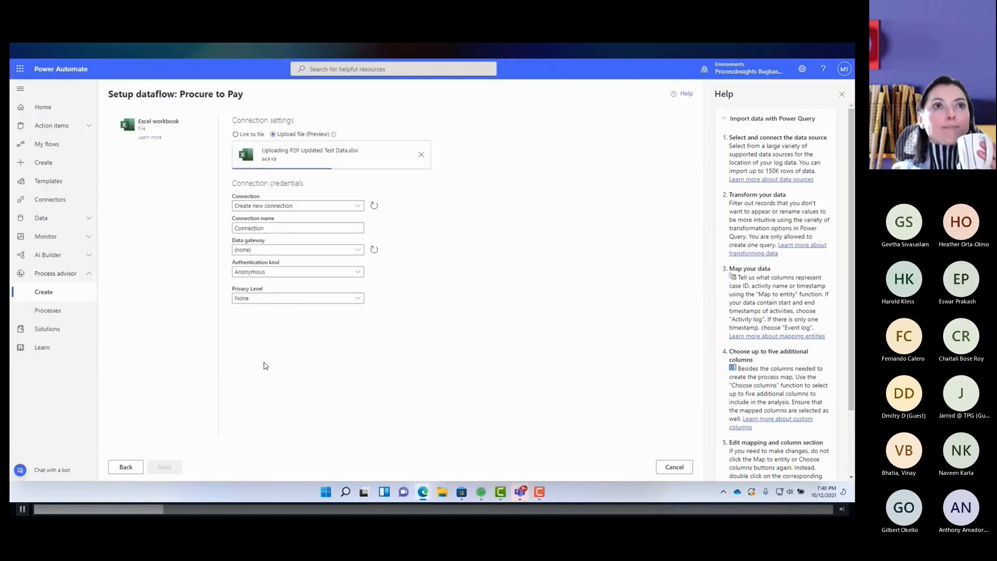
{"action": "left_click", "coordinate": [164, 467]}
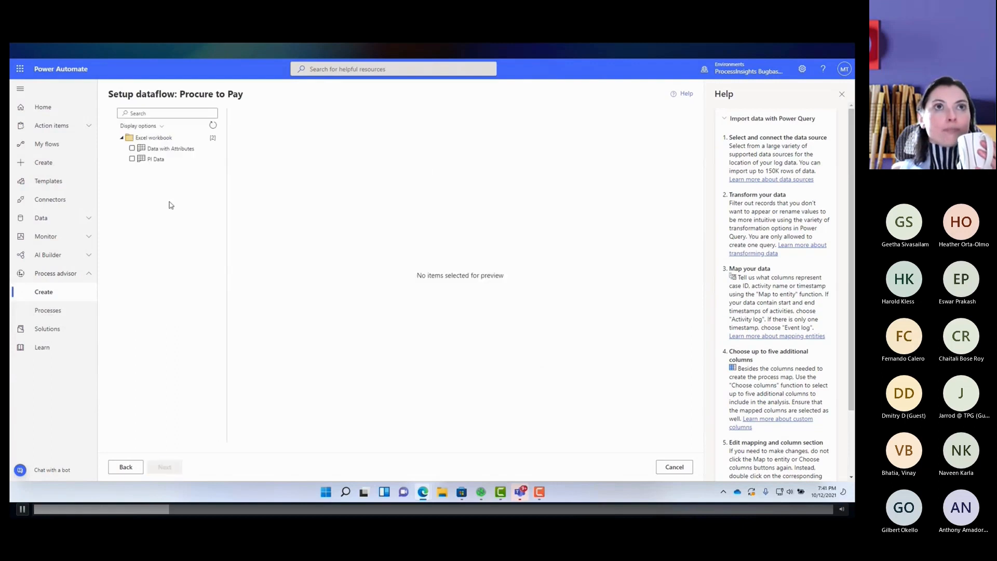
{"action": "left_click", "coordinate": [132, 148]}
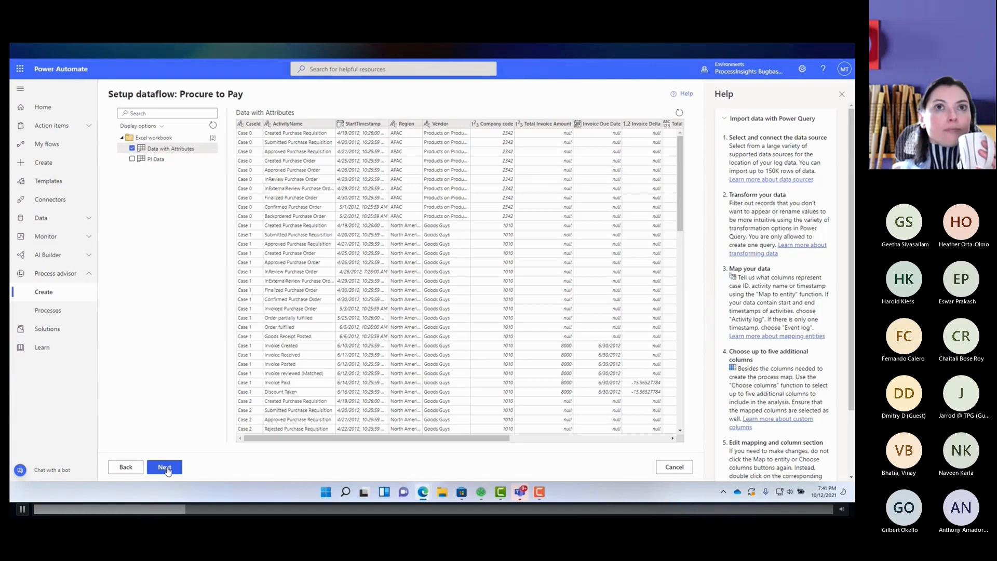
{"action": "left_click", "coordinate": [166, 468]}
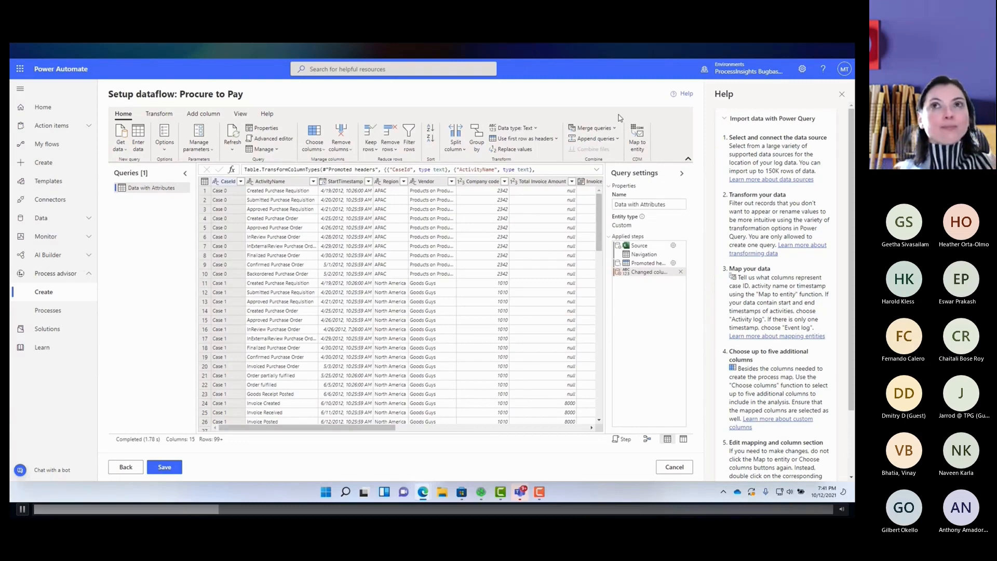
Map the query to the Event log entity, assigning ActivityName, CaseId and StartTimestamp to their matching attributes.
{"action": "left_click", "coordinate": [639, 136]}
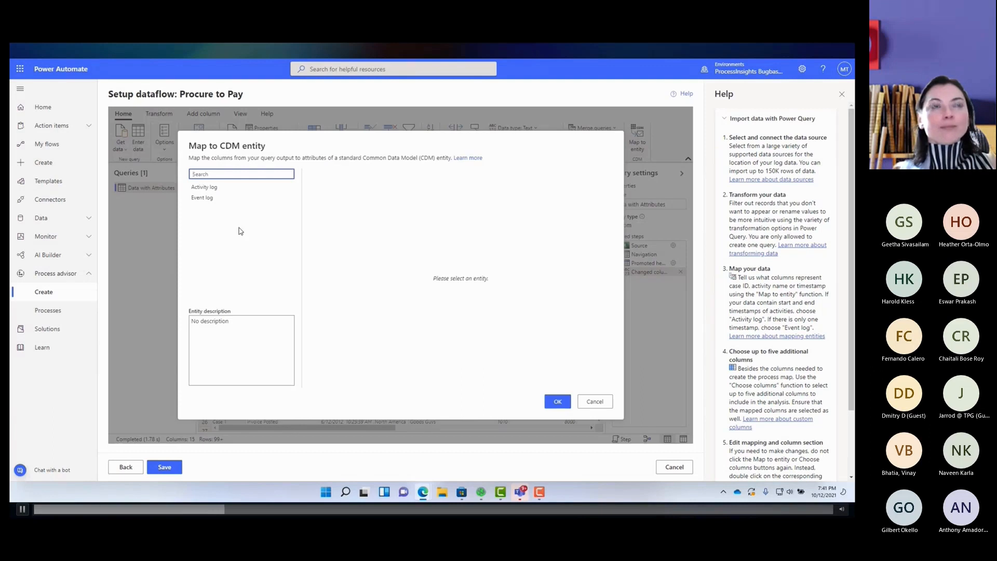
{"action": "left_click", "coordinate": [220, 198]}
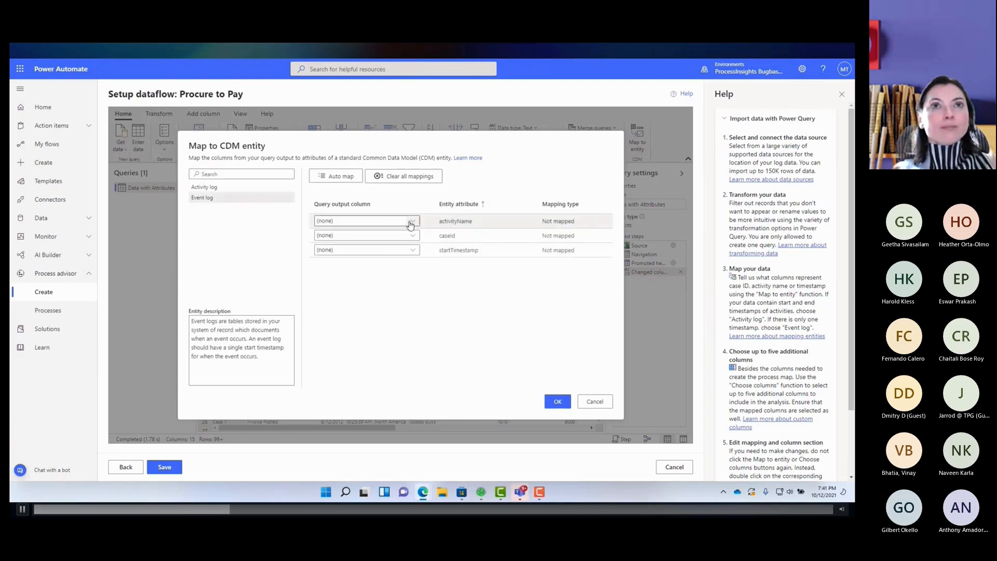
{"action": "left_click", "coordinate": [412, 222]}
{"action": "left_click", "coordinate": [343, 254]}
{"action": "left_click", "coordinate": [412, 236]}
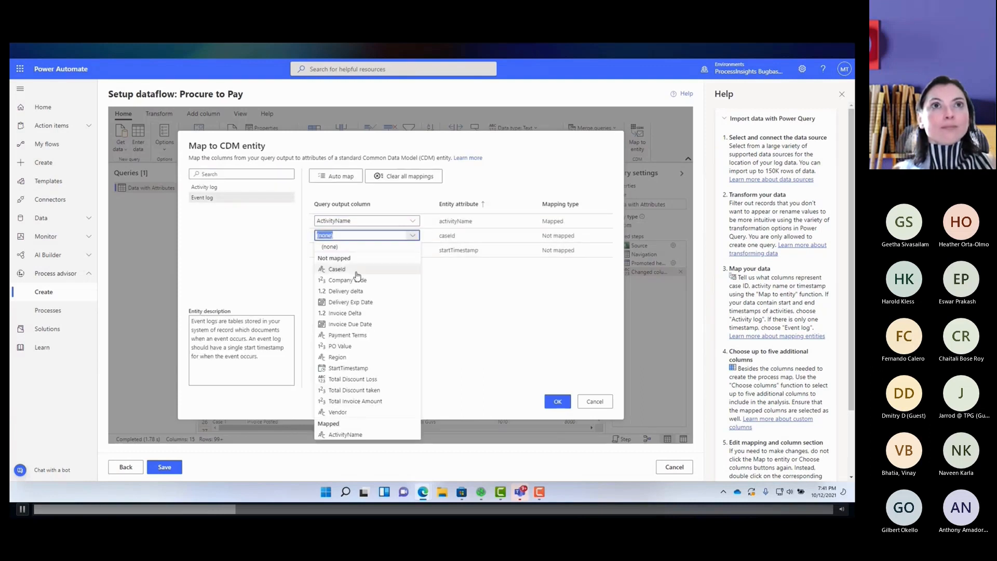
{"action": "left_click", "coordinate": [367, 269]}
{"action": "left_click", "coordinate": [364, 250]}
{"action": "left_click", "coordinate": [448, 358]}
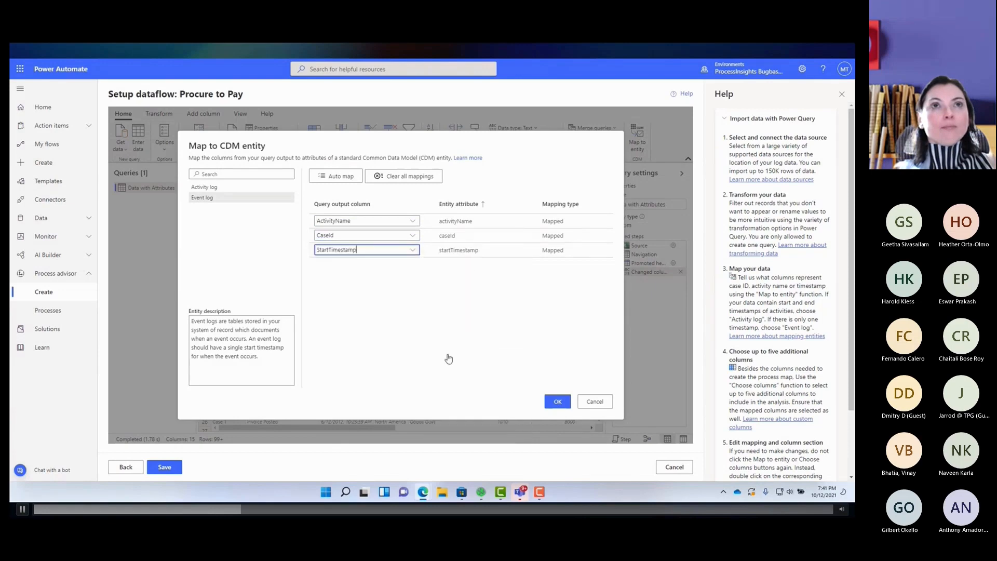
{"action": "left_click", "coordinate": [555, 402]}
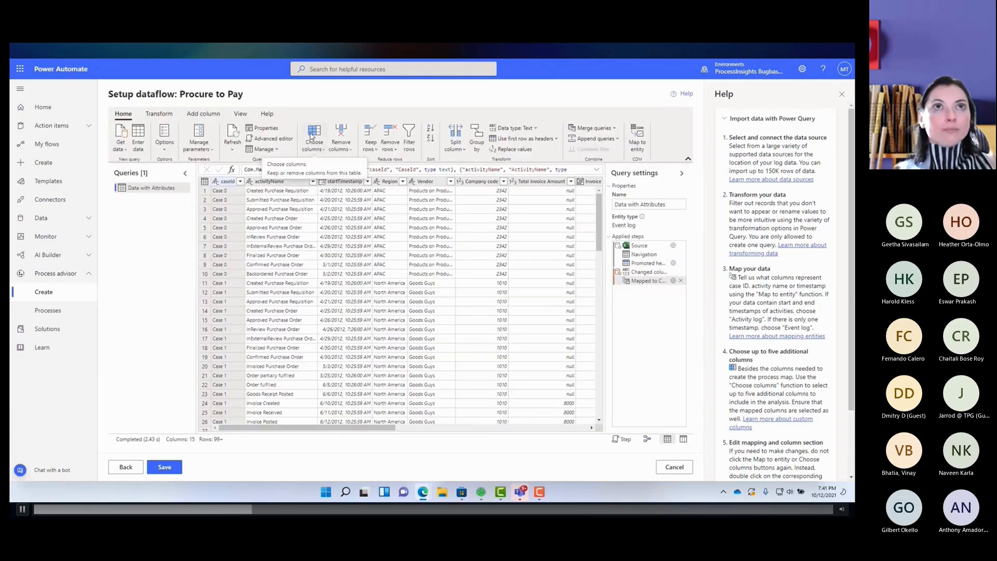
Exclude the Invoice Due Date, Invoice Delta, Total Discount Loss, Total Discount taken, PO Value, Delivery Exp Date and Delivery delta columns, and save the dataflow.
{"action": "left_click", "coordinate": [312, 136]}
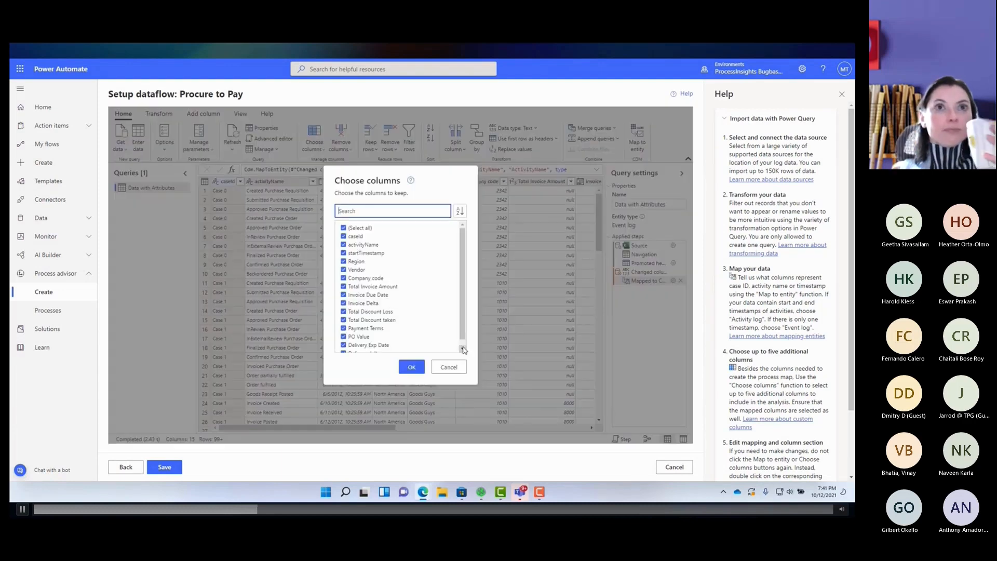
{"action": "scroll", "coordinate": [387, 302], "scroll_direction": "down", "scroll_amount": 1}
{"action": "left_click", "coordinate": [344, 346]}
{"action": "left_click", "coordinate": [343, 338]}
{"action": "left_click", "coordinate": [343, 329]}
{"action": "left_click", "coordinate": [343, 313]}
{"action": "left_click", "coordinate": [343, 305]}
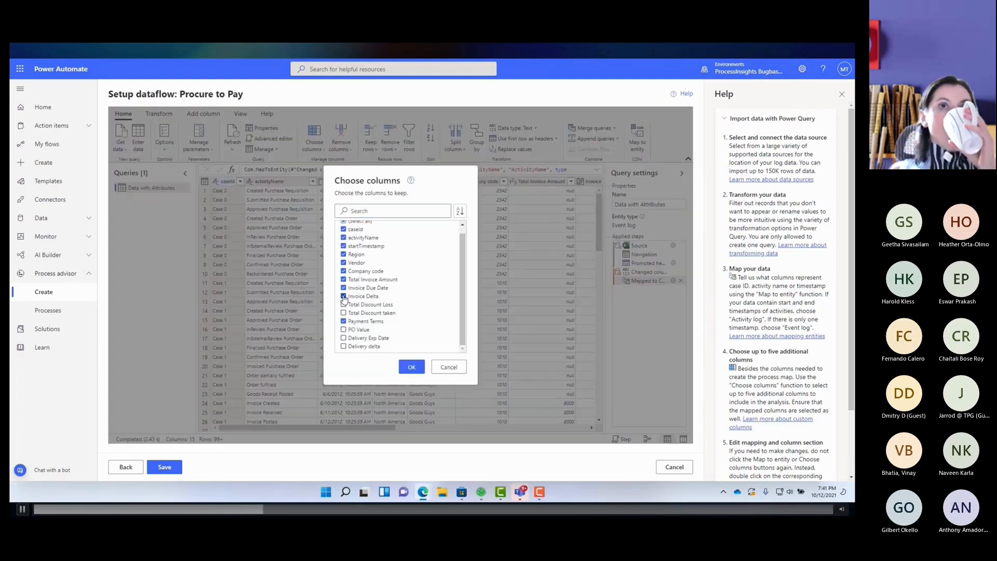
{"action": "left_click", "coordinate": [343, 296]}
{"action": "left_click", "coordinate": [343, 287]}
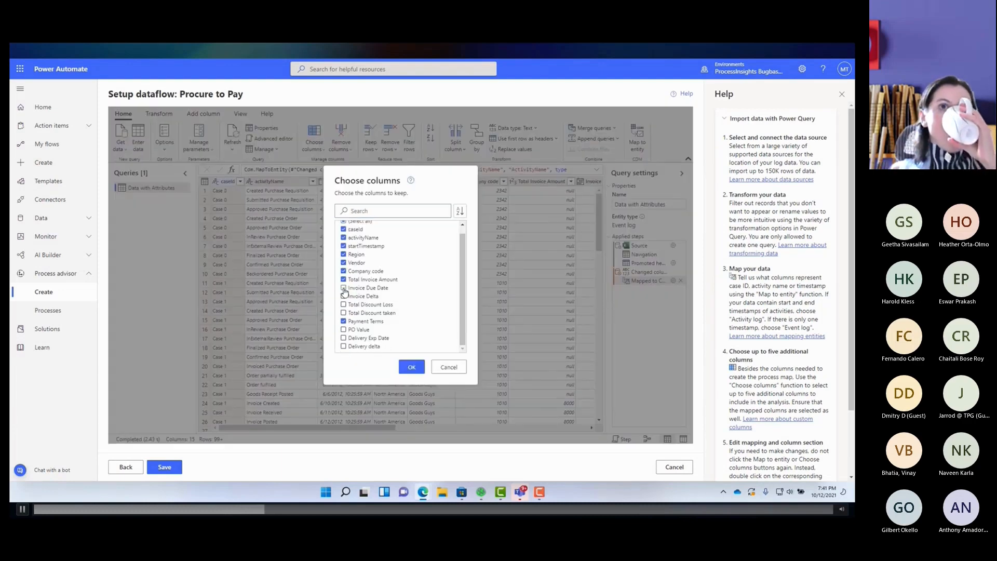
{"action": "left_click", "coordinate": [410, 369]}
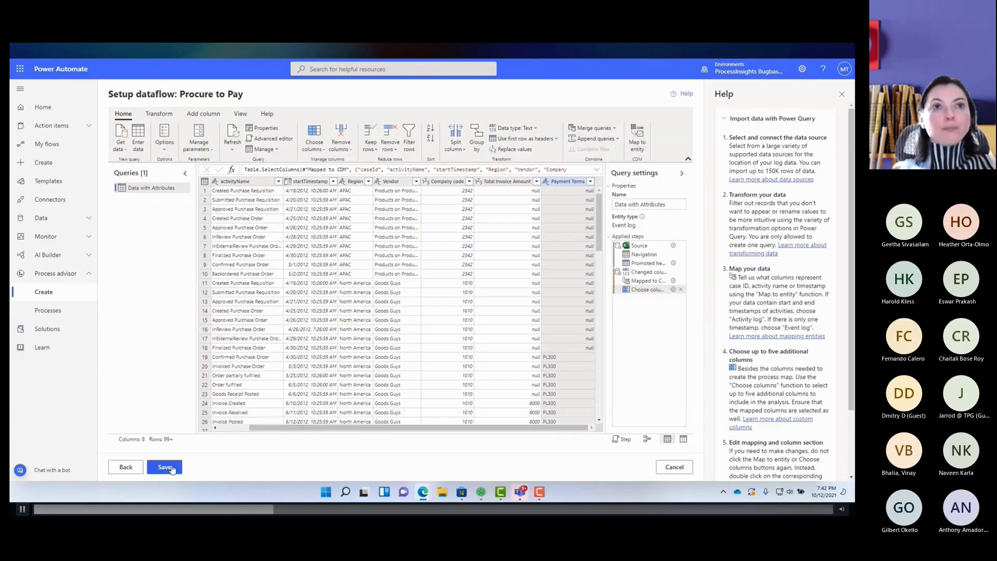
{"action": "left_click", "coordinate": [172, 467]}
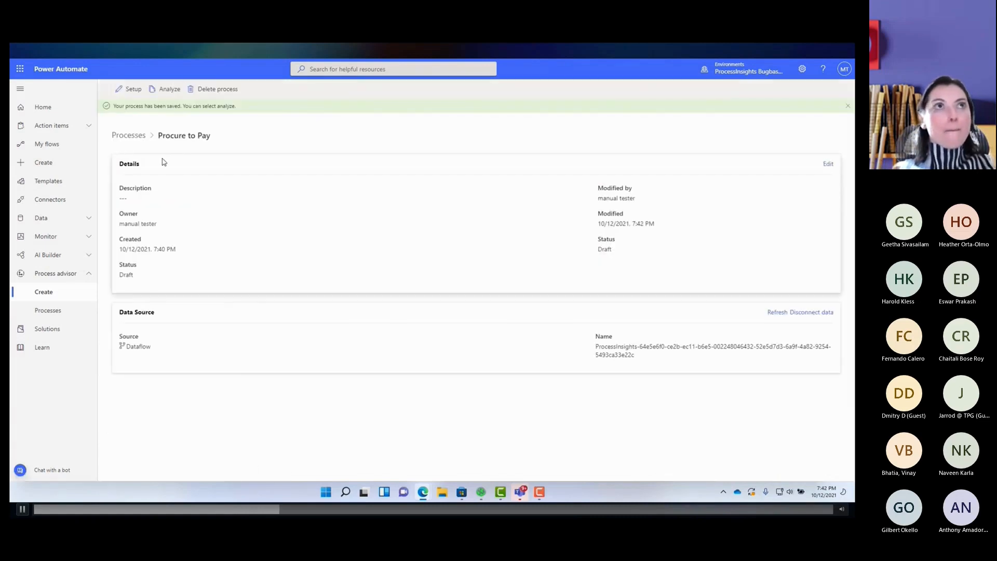
Analyze the Procure to Pay process and open its analytics report.
{"action": "left_click", "coordinate": [168, 92]}
{"action": "left_click", "coordinate": [464, 294]}
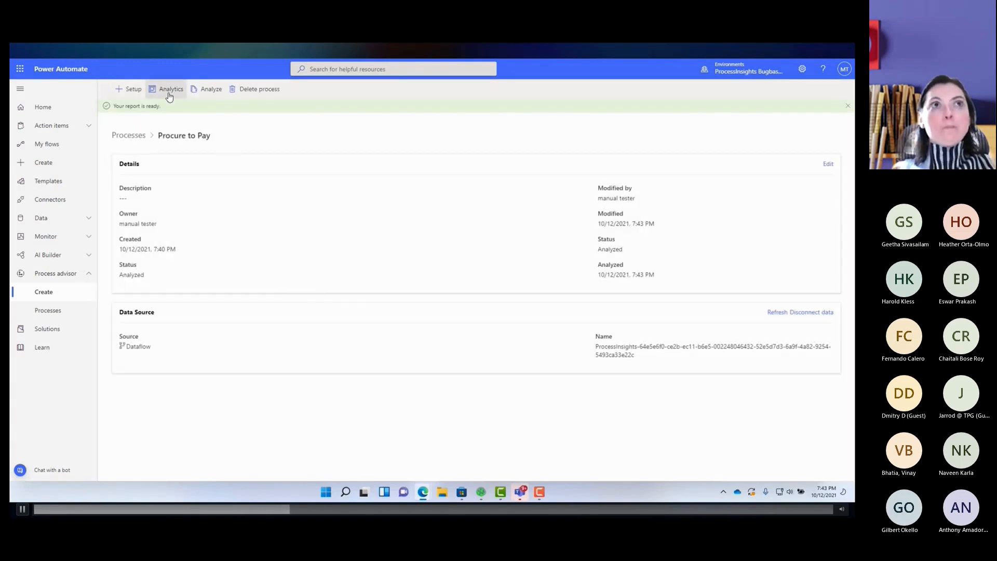
{"action": "left_click", "coordinate": [167, 88]}
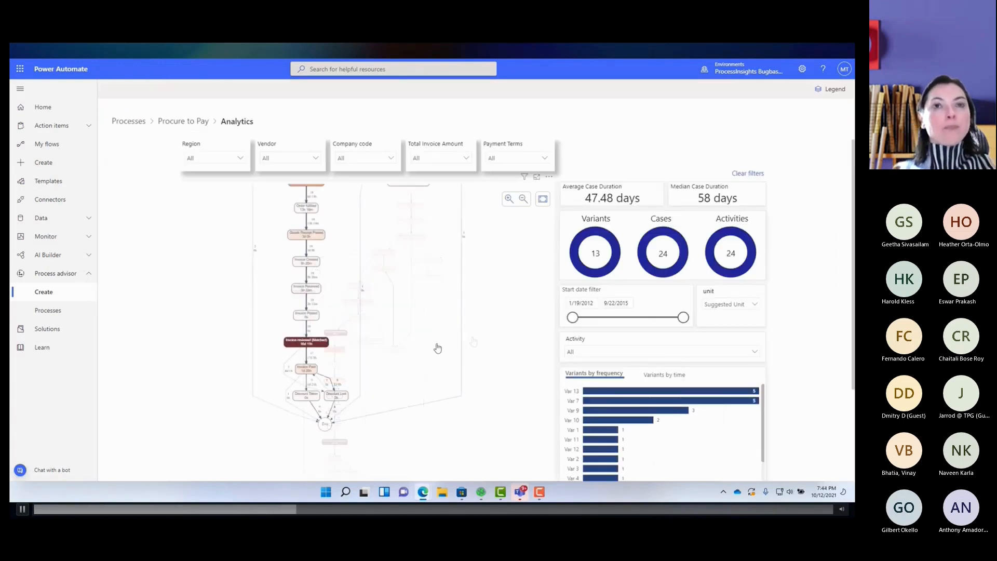
Filter the process map to variant Var 13 and examine its activity path.
{"action": "left_click", "coordinate": [591, 392]}
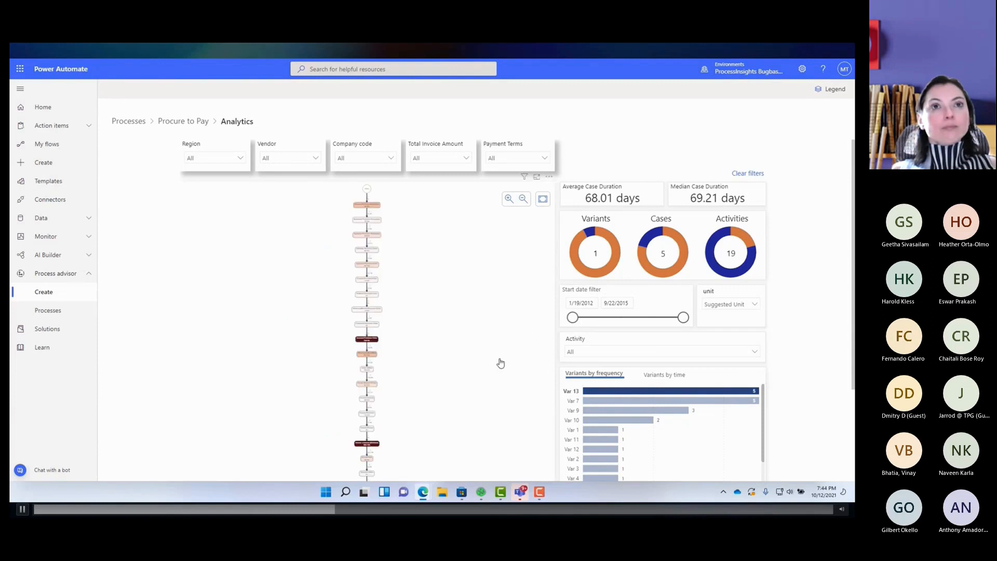
{"action": "left_click_drag", "start_coordinate": [489, 362], "coordinate": [486, 282]}
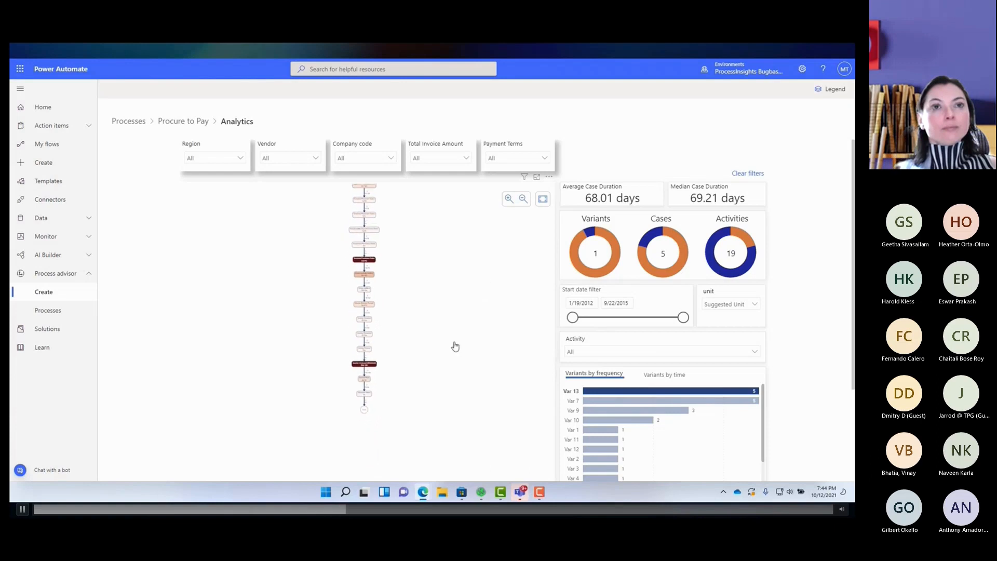
{"action": "scroll", "coordinate": [452, 342], "scroll_direction": "up", "scroll_amount": 2}
{"action": "scroll", "coordinate": [400, 345], "scroll_direction": "up", "scroll_amount": 2}
{"action": "scroll", "coordinate": [388, 339], "scroll_direction": "up", "scroll_amount": 1}
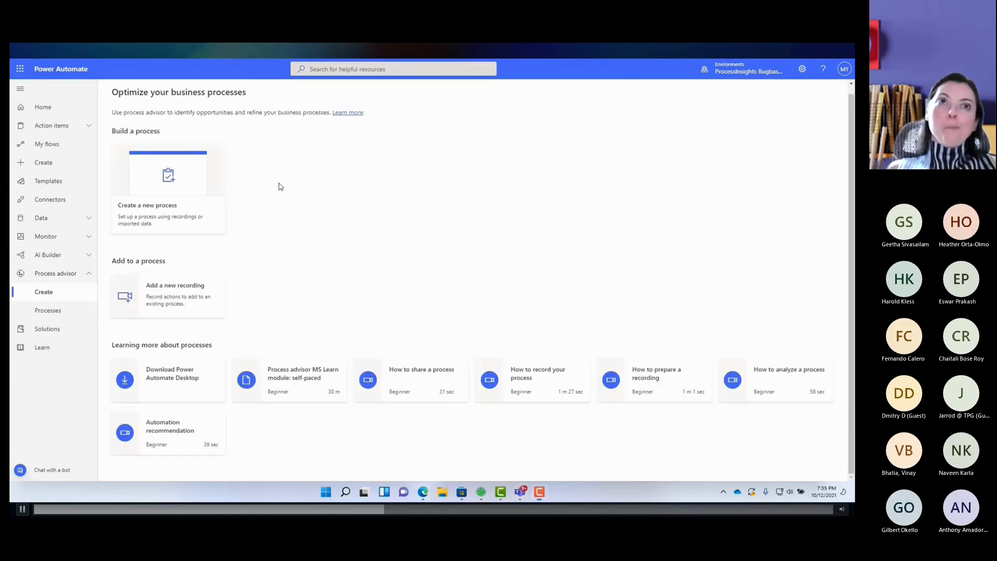
Create a new recordings-based process named Invoice Review Process.
{"action": "left_click", "coordinate": [183, 184]}
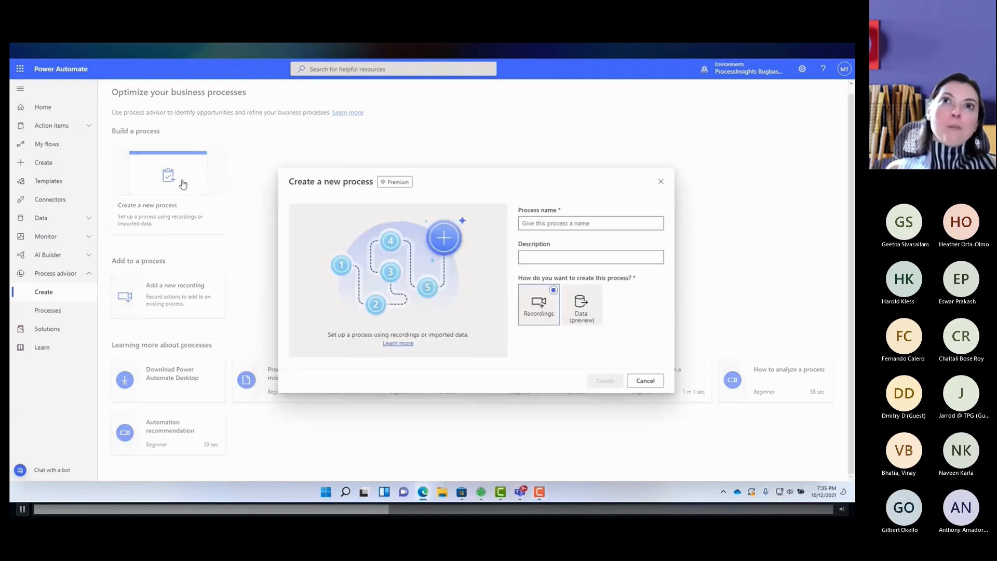
{"action": "left_click", "coordinate": [548, 222]}
{"action": "type", "text": "Invoic"}
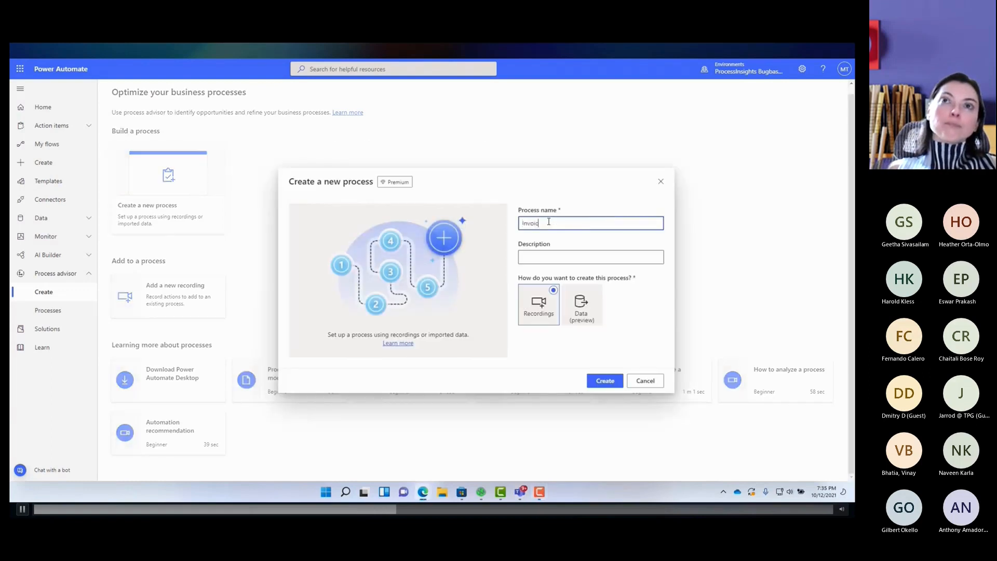
{"action": "type", "text": "e Review Process"}
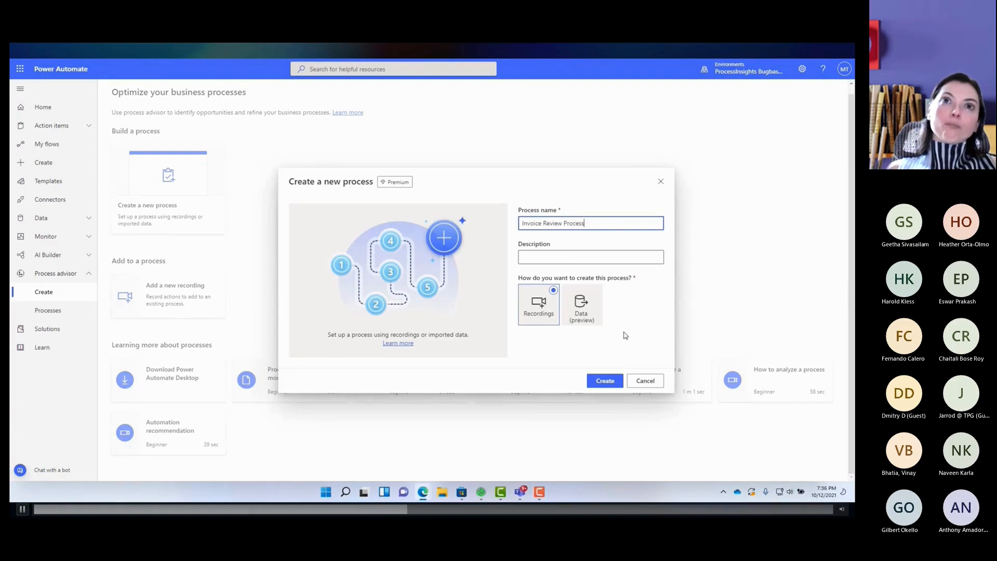
{"action": "left_click", "coordinate": [604, 380]}
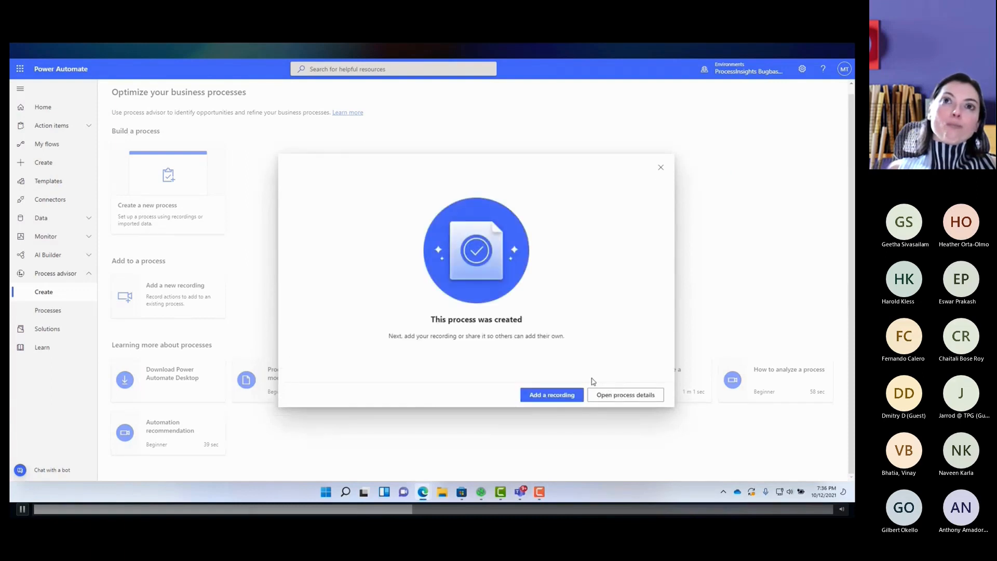
Add a recording to the new process and start capturing actions with the desktop recorder minimized.
{"action": "left_click", "coordinate": [548, 398]}
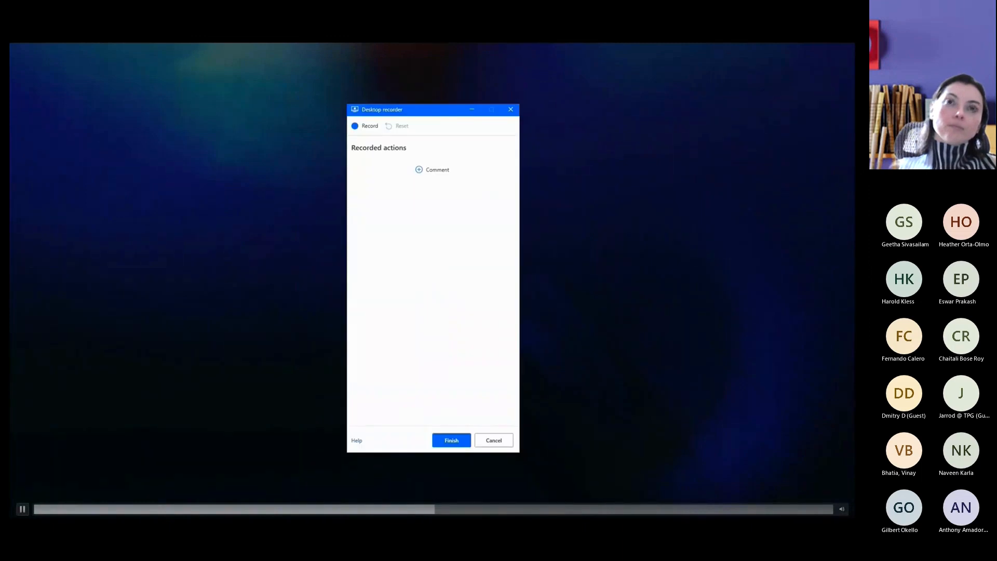
{"action": "left_click", "coordinate": [373, 128]}
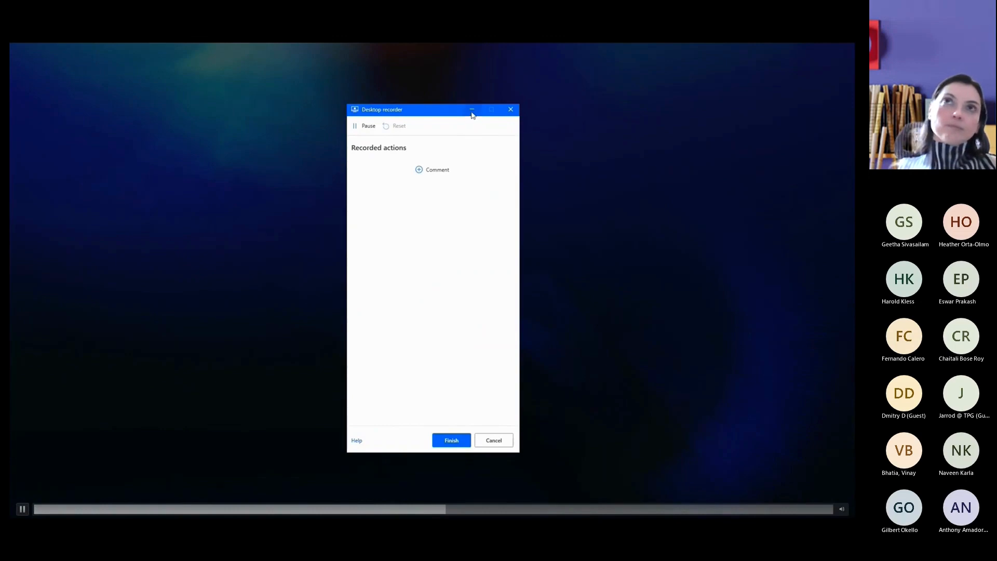
{"action": "left_click", "coordinate": [472, 110]}
Copy the account Contoso Electronics, contact Litware Inc and amount $6,743.12 from the PDF invoice into the Contoso Invoicing record, and finish the recording.
{"action": "left_click_drag", "start_coordinate": [78, 194], "coordinate": [153, 194]}
{"action": "left_click", "coordinate": [636, 303]}
{"action": "key", "text": "ctrl+v"}
{"action": "left_click_drag", "start_coordinate": [98, 271], "coordinate": [137, 272]}
{"action": "left_click", "coordinate": [635, 318]}
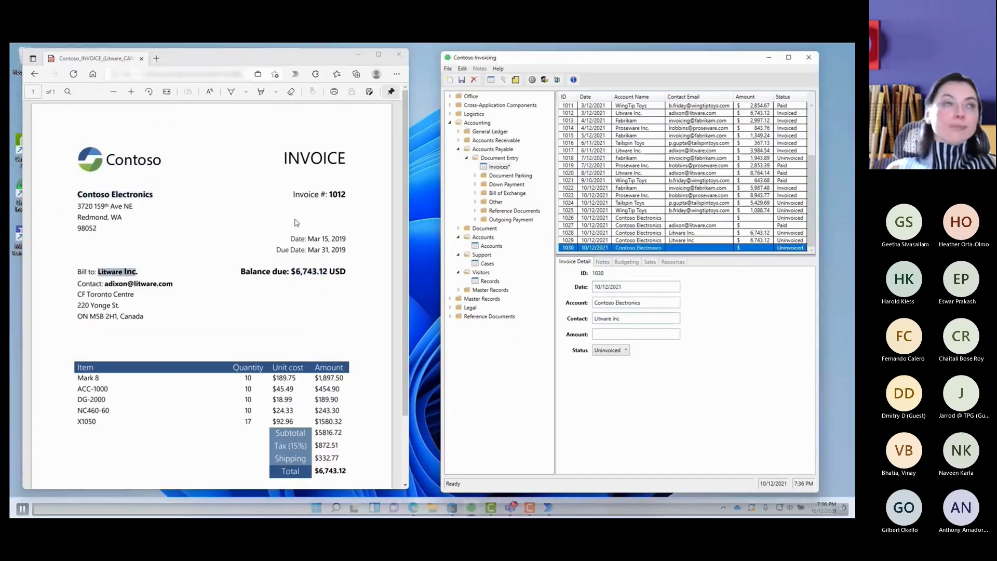
{"action": "left_click_drag", "start_coordinate": [295, 271], "coordinate": [328, 272]}
{"action": "left_click", "coordinate": [613, 334]}
{"action": "left_click", "coordinate": [548, 506]}
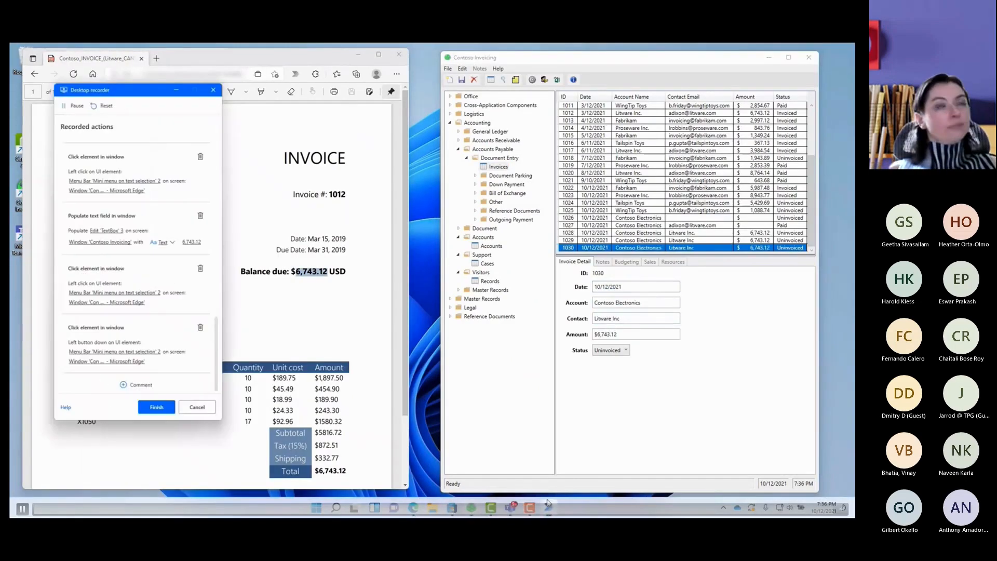
{"action": "left_click", "coordinate": [157, 407]}
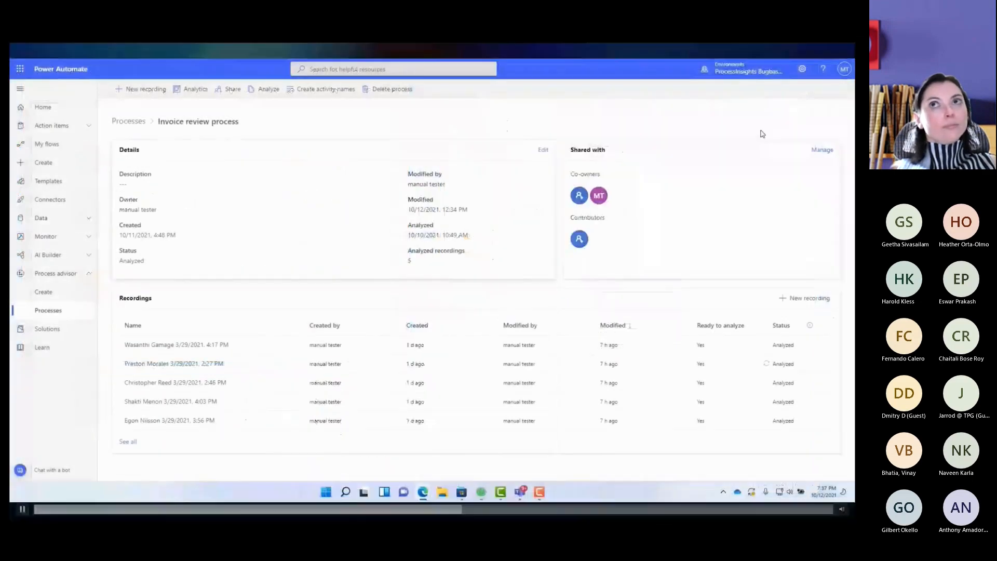
Share the Invoice review process with the second manual tester account as Co-owner, keeping the email invite enabled.
{"action": "left_click", "coordinate": [821, 151]}
{"action": "left_click", "coordinate": [510, 145]}
{"action": "type", "text": "manual t"}
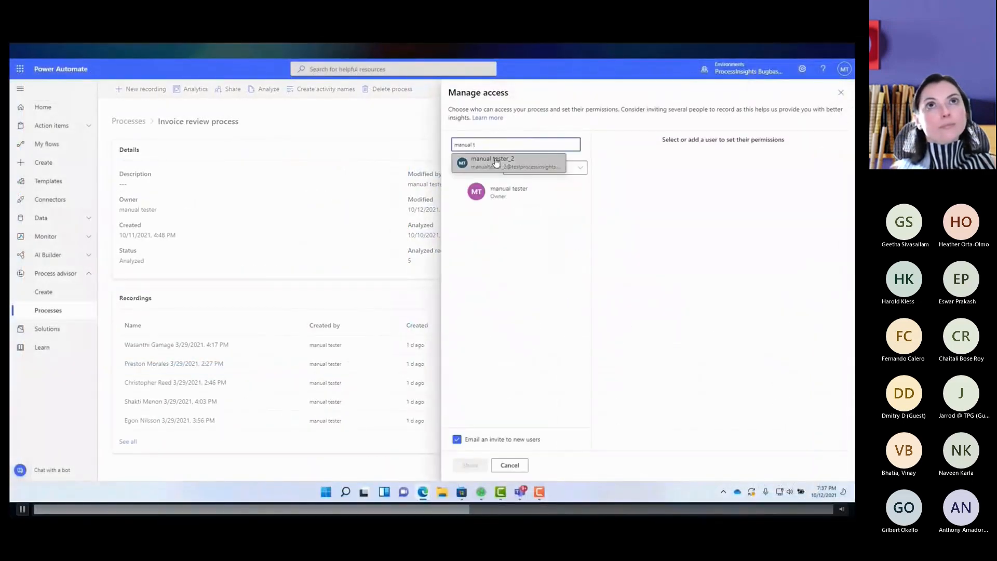
{"action": "left_click", "coordinate": [497, 164]}
{"action": "left_click", "coordinate": [604, 187]}
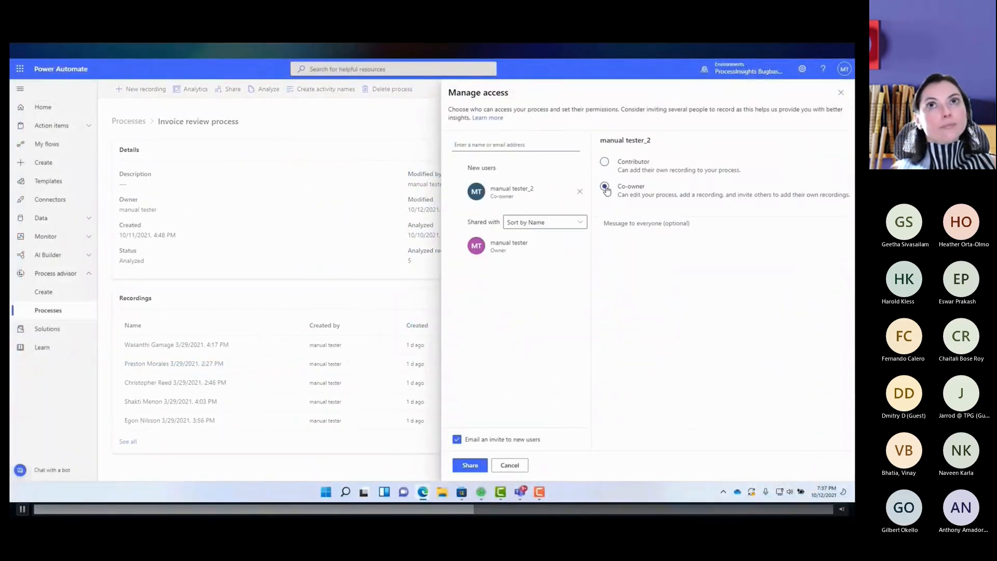
{"action": "left_click", "coordinate": [470, 466]}
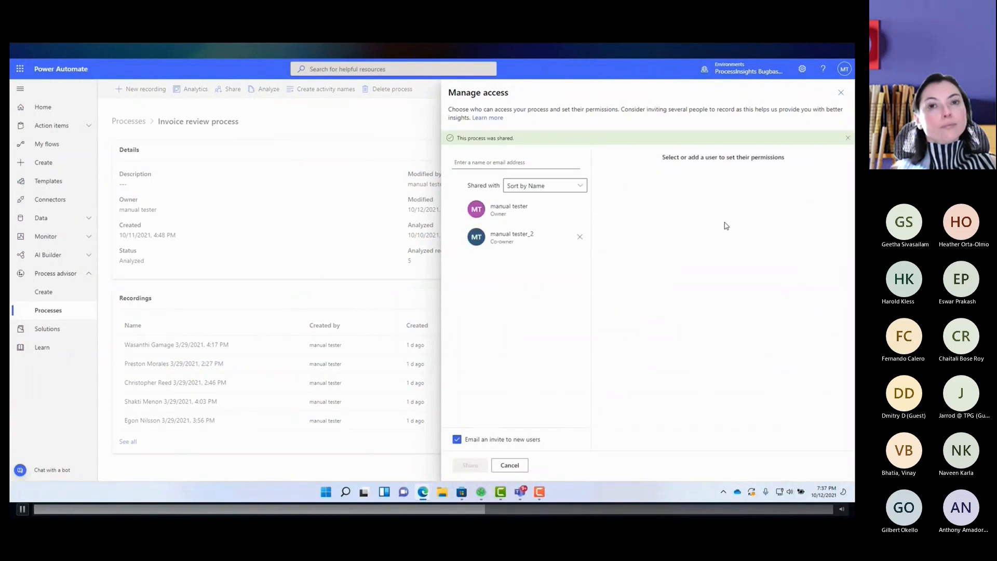
{"action": "left_click", "coordinate": [841, 93]}
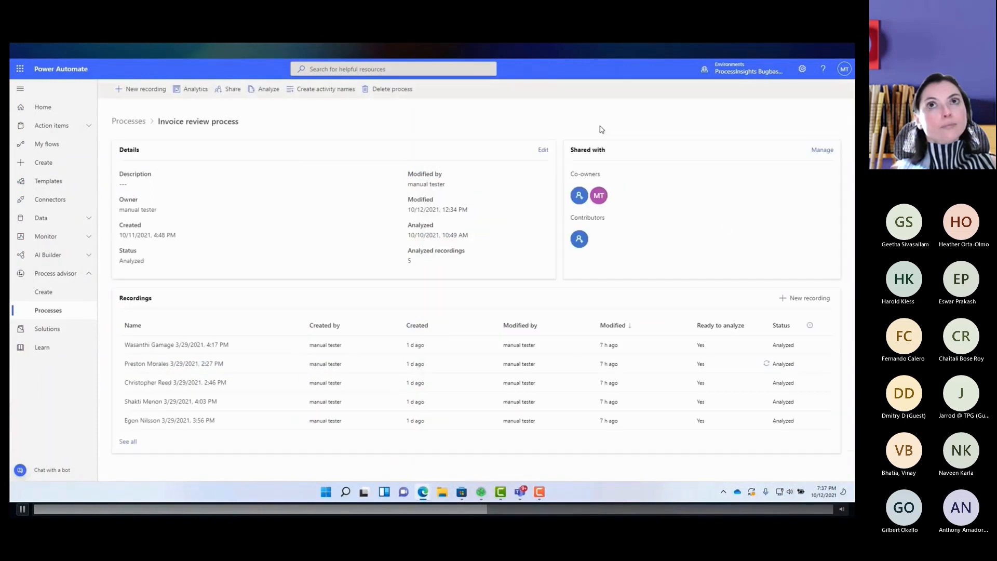
Filter the Invoice review process map to variant Var 1 and its application analytics to the activity Enter details into review app.
{"action": "left_click", "coordinate": [195, 92]}
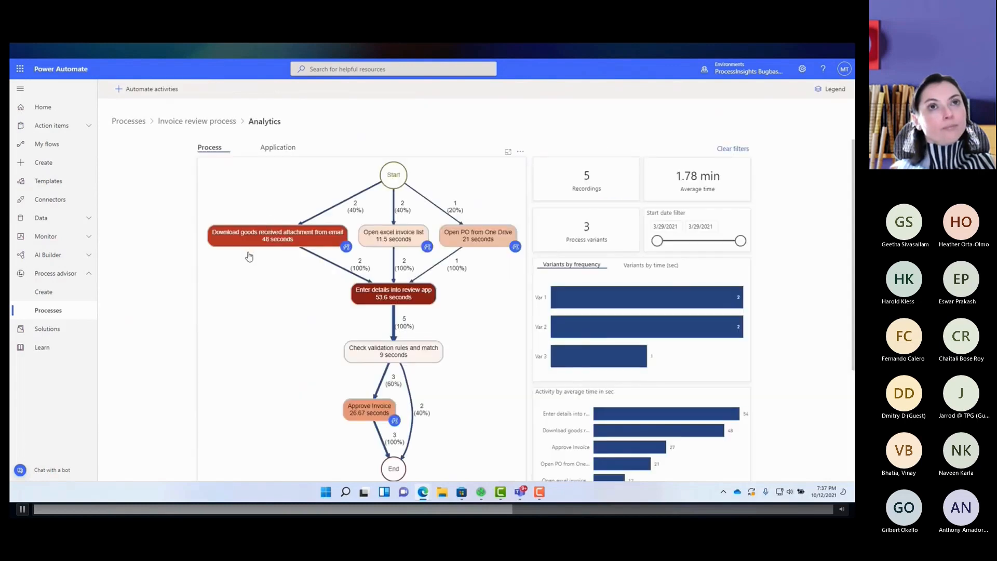
{"action": "left_click", "coordinate": [591, 300]}
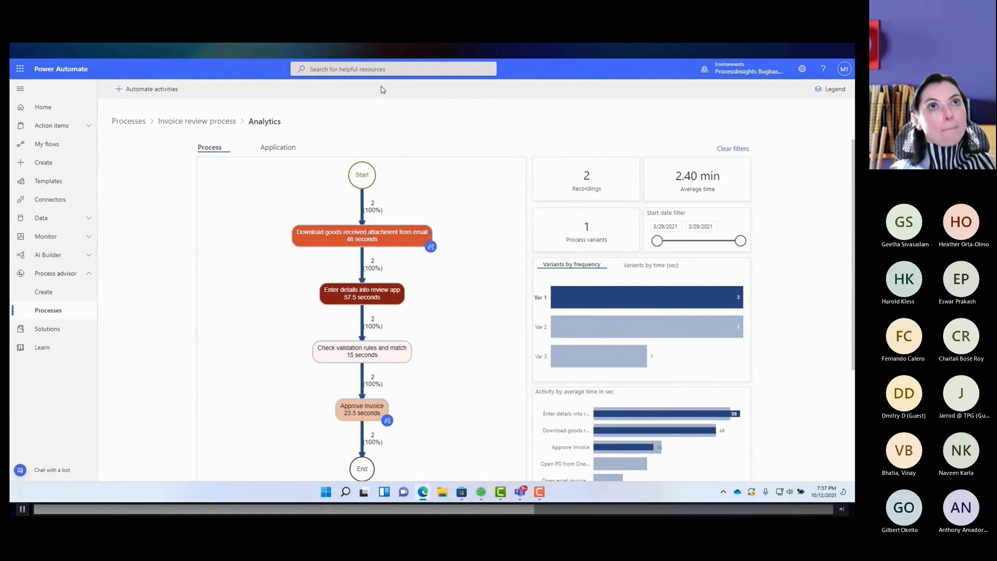
{"action": "left_click", "coordinate": [278, 147]}
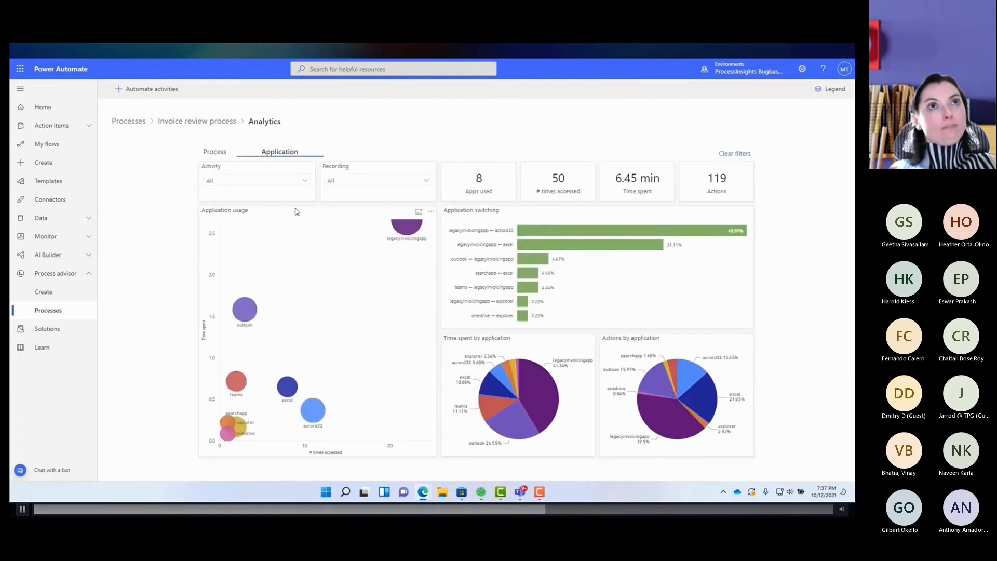
{"action": "left_click", "coordinate": [305, 181]}
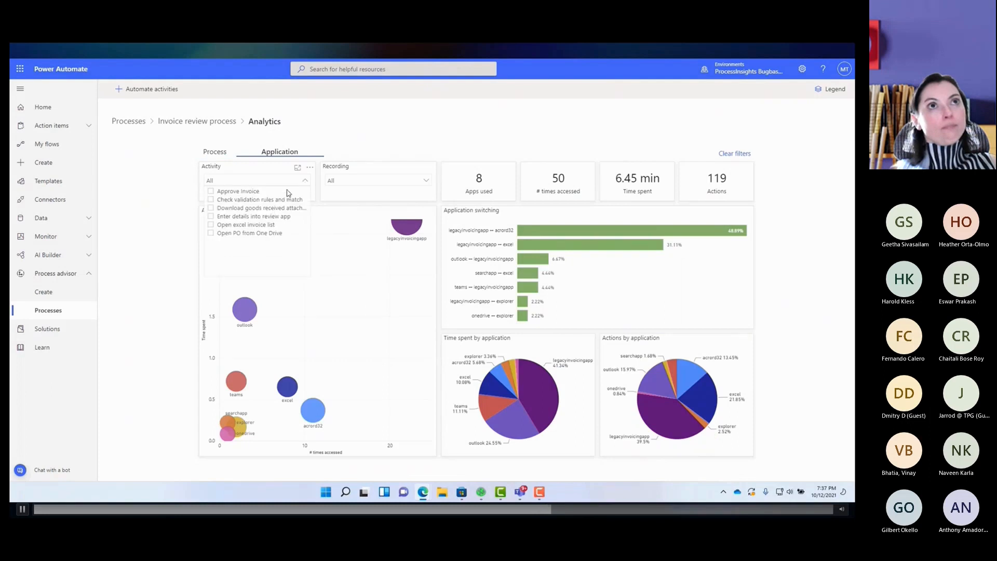
{"action": "left_click", "coordinate": [211, 217]}
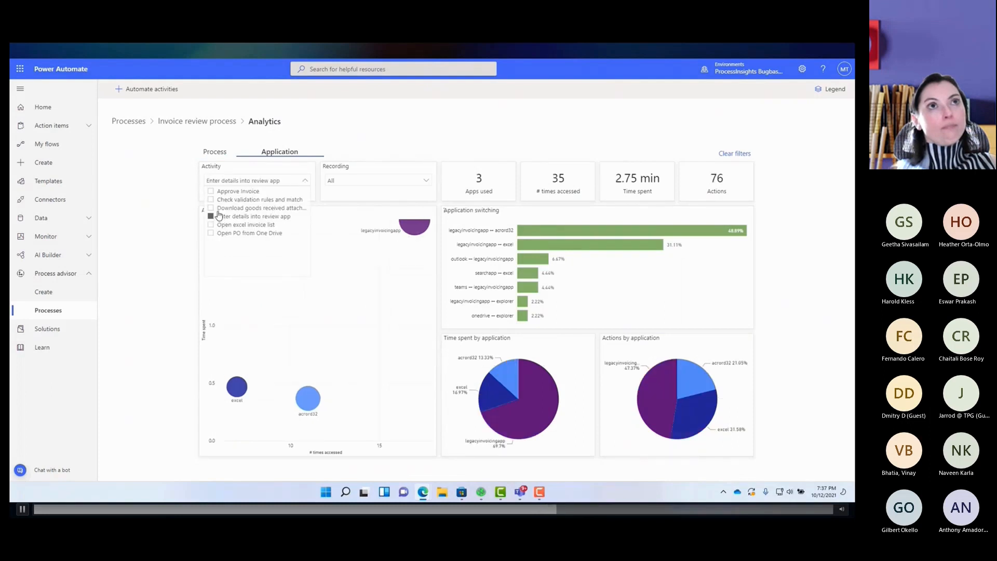
{"action": "left_click", "coordinate": [253, 183]}
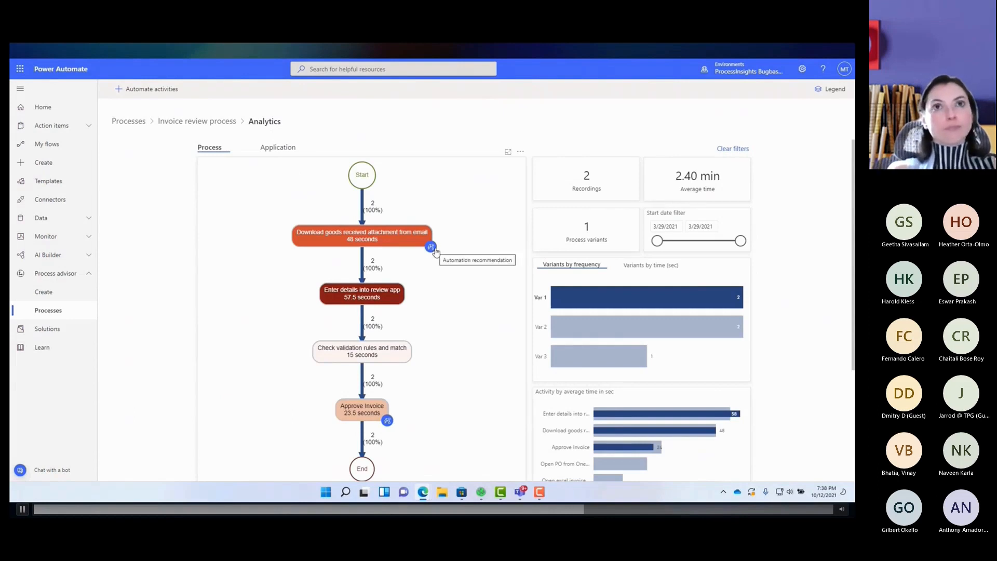
Start a flow from the suggested activities and add the Office 365 Outlook connector for downloading the goods received attachment.
{"action": "left_click", "coordinate": [152, 89]}
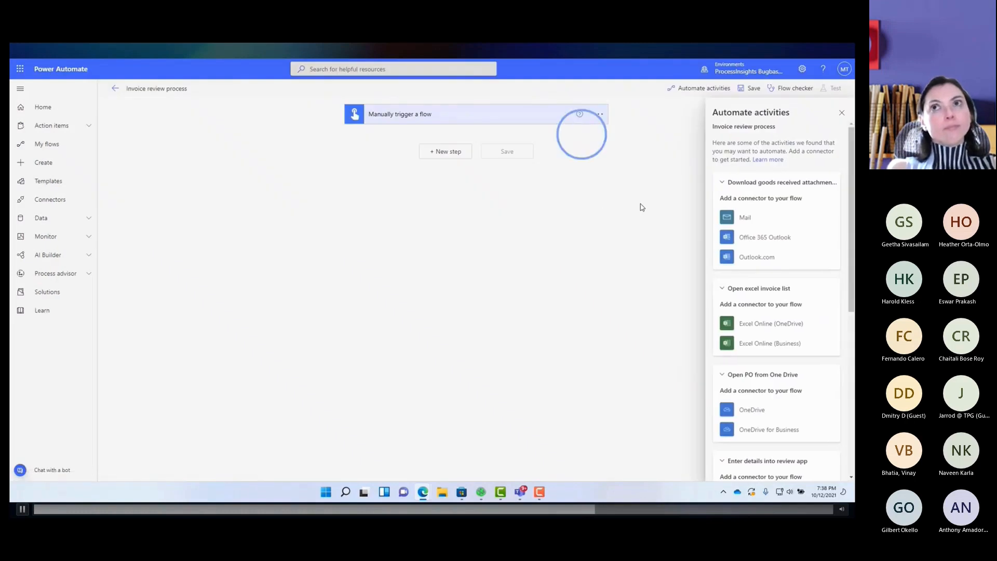
{"action": "left_click", "coordinate": [721, 183]}
{"action": "left_click", "coordinate": [721, 217]}
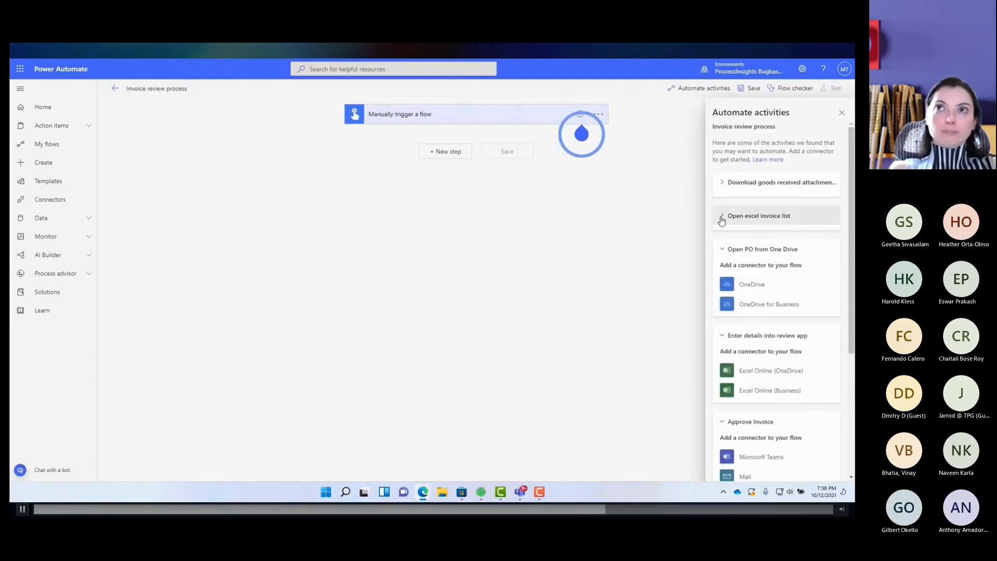
{"action": "left_click", "coordinate": [721, 250]}
{"action": "left_click", "coordinate": [722, 284]}
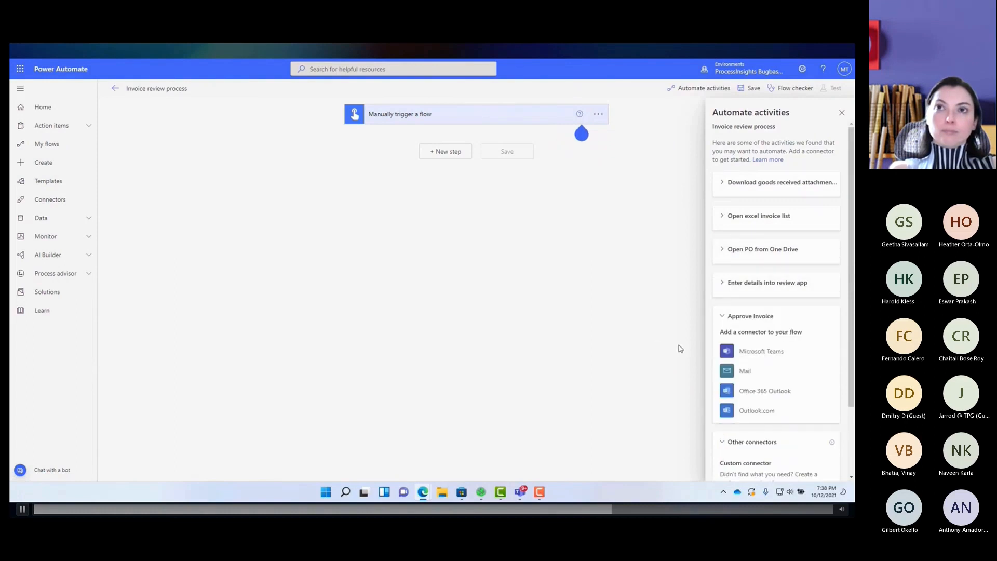
{"action": "left_click", "coordinate": [723, 183]}
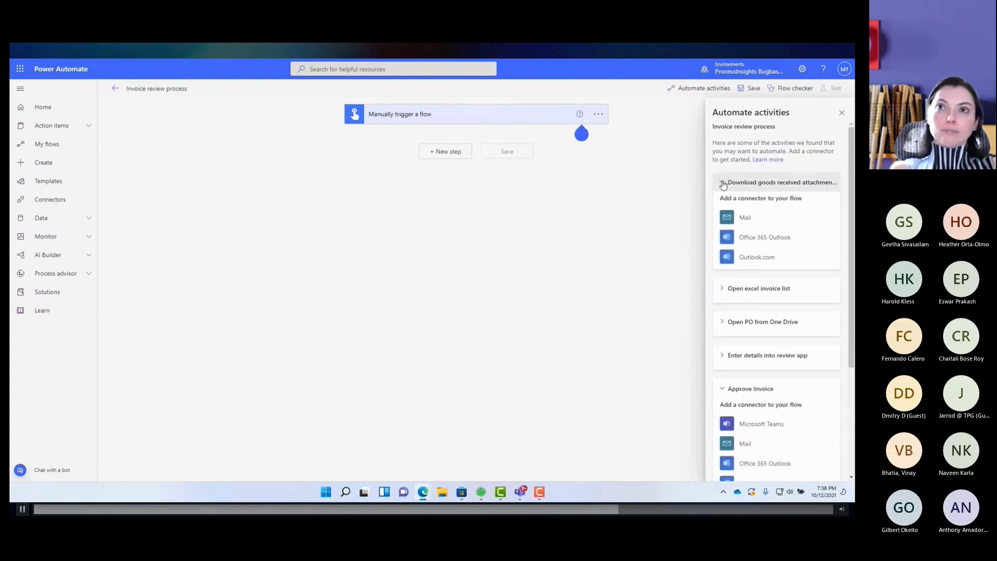
{"action": "left_click", "coordinate": [748, 239]}
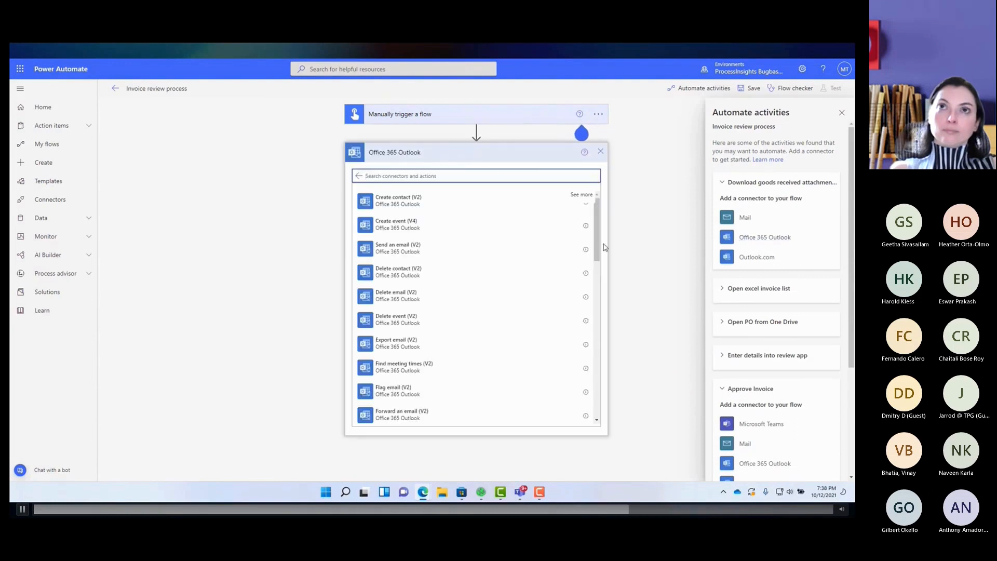
{"action": "scroll", "coordinate": [414, 296], "scroll_direction": "down", "scroll_amount": 3}
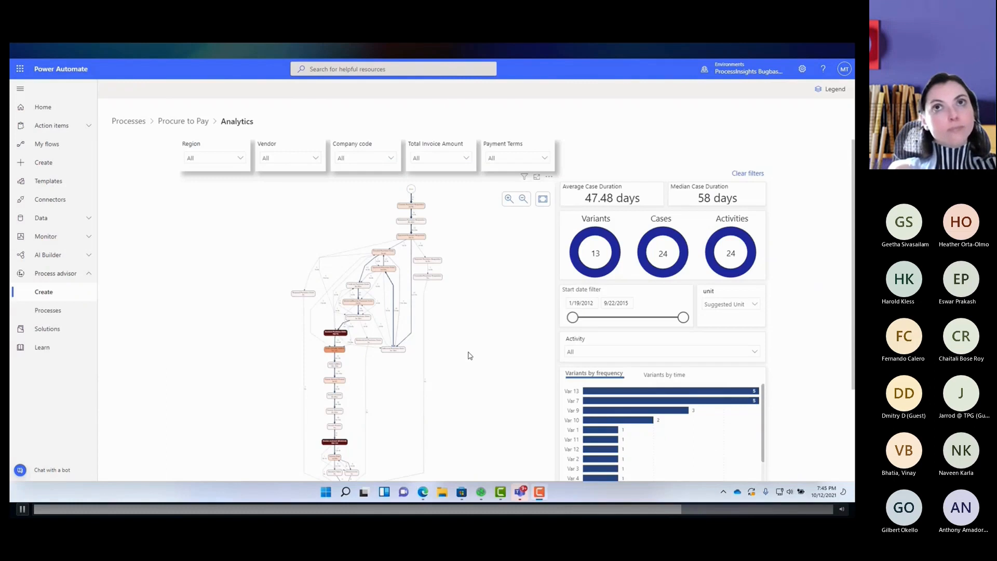
Examine the invoice activities at the end of the Procure to Pay map, for all regions and filtered to the region North America.
{"action": "left_click_drag", "start_coordinate": [468, 352], "coordinate": [469, 265]}
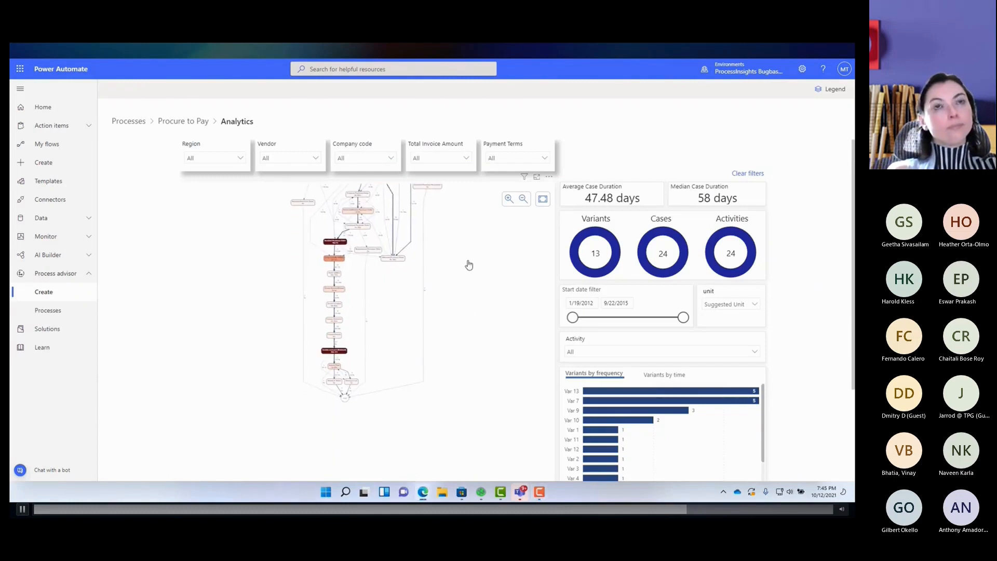
{"action": "left_click", "coordinate": [509, 199]}
{"action": "left_click", "coordinate": [508, 199]}
{"action": "left_click", "coordinate": [508, 200]}
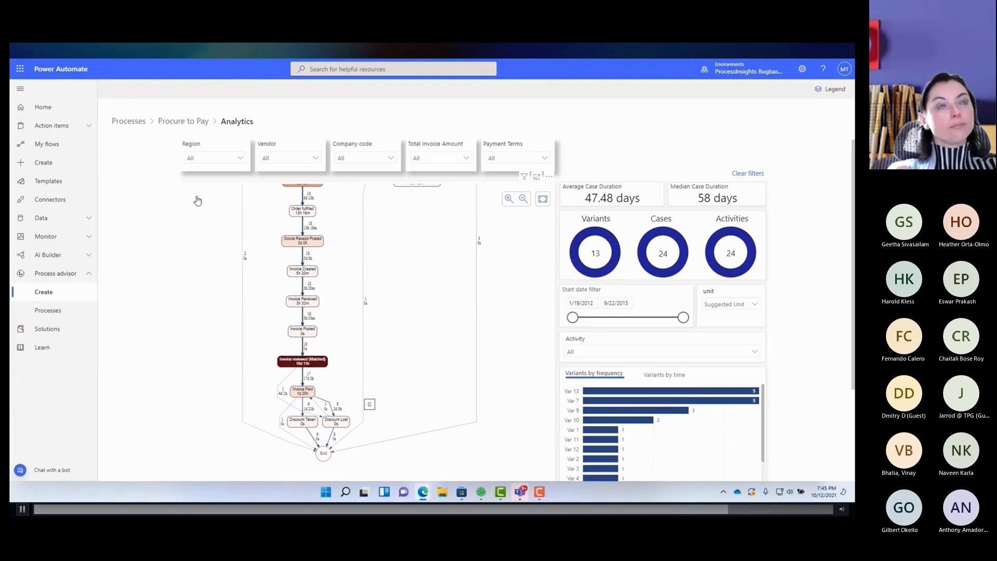
{"action": "left_click", "coordinate": [239, 159]}
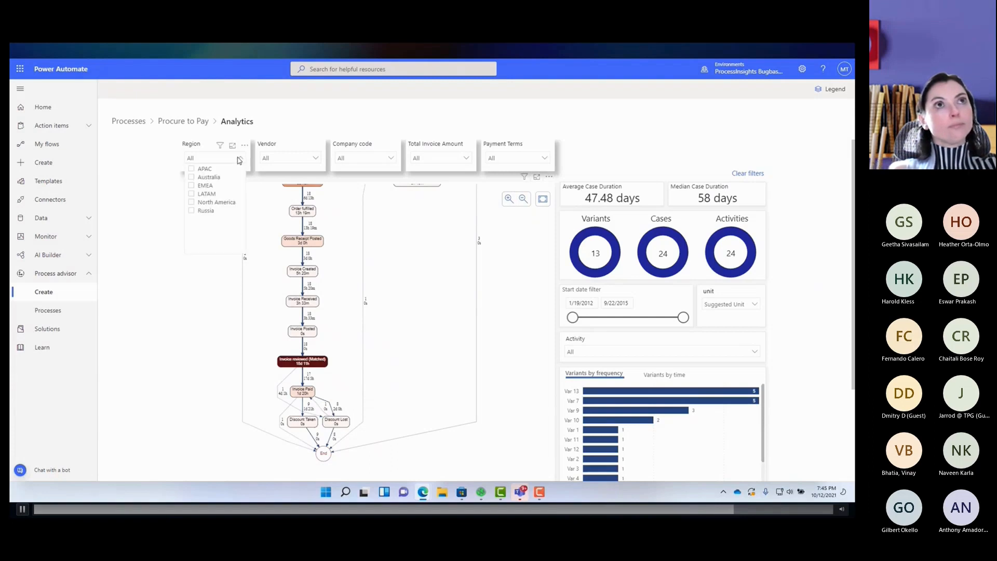
{"action": "left_click", "coordinate": [191, 202]}
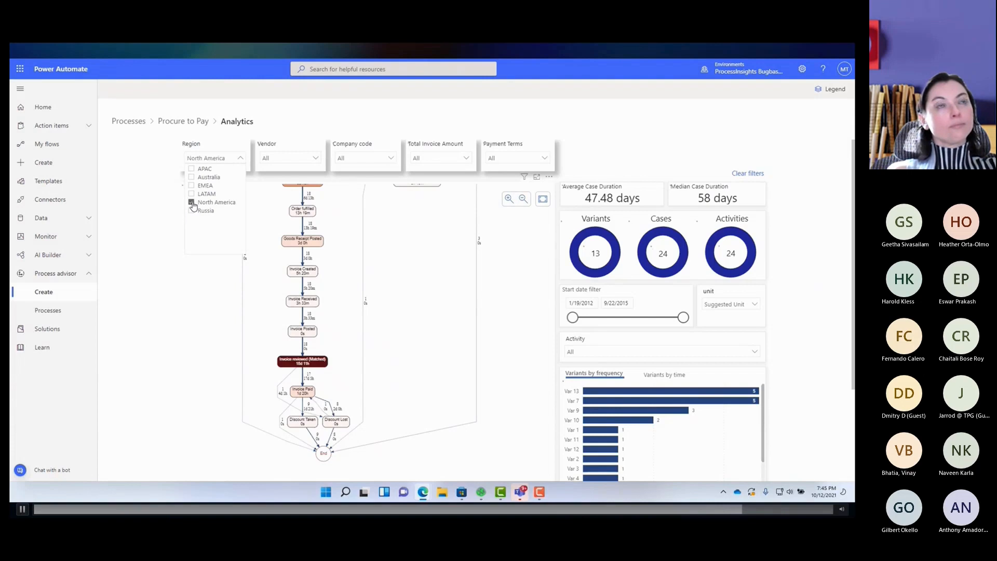
{"action": "left_click", "coordinate": [218, 162]}
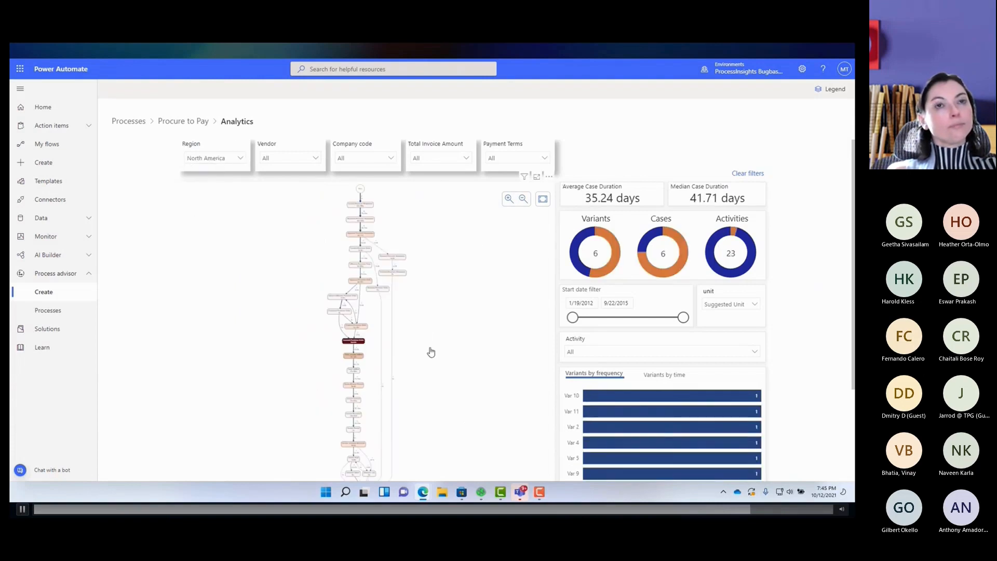
{"action": "left_click_drag", "start_coordinate": [427, 352], "coordinate": [431, 256]}
{"action": "scroll", "coordinate": [436, 335], "scroll_direction": "up", "scroll_amount": 5}
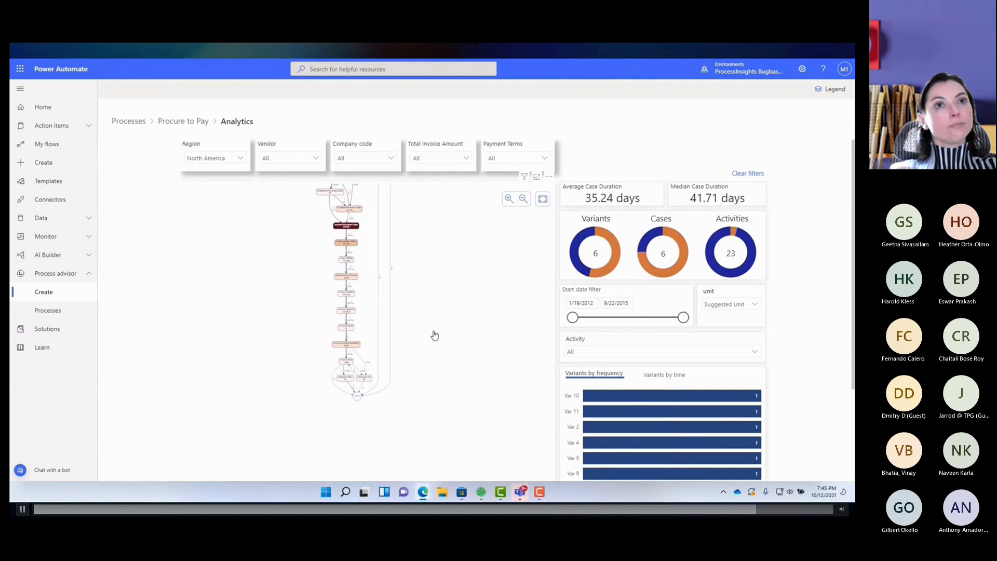
{"action": "scroll", "coordinate": [441, 327], "scroll_direction": "up", "scroll_amount": 2}
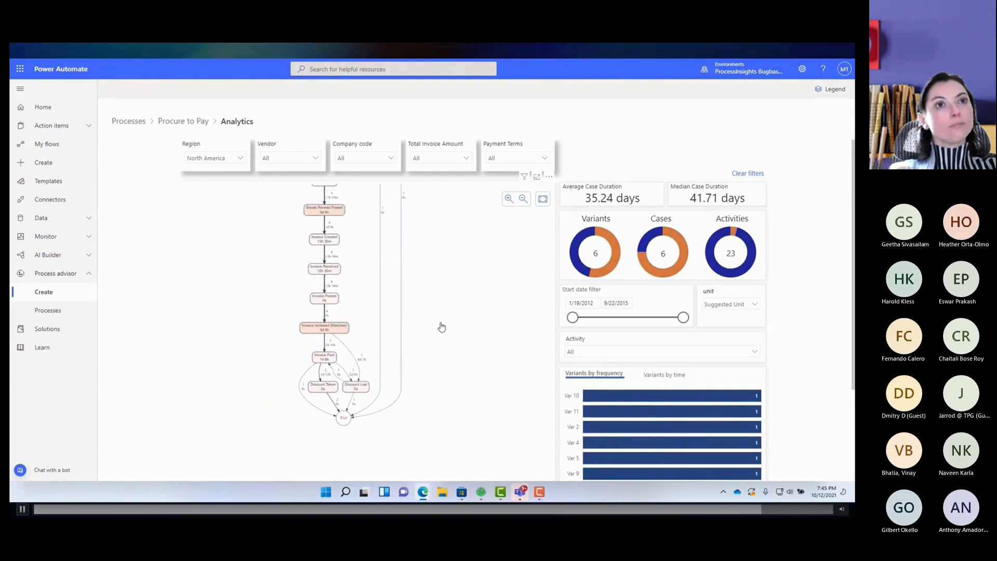
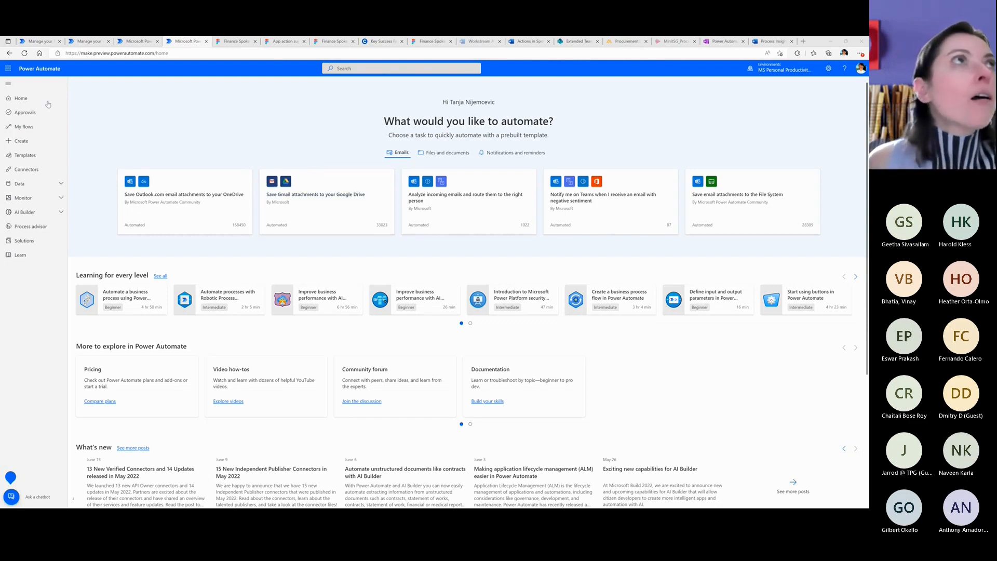
{"action": "left_click", "coordinate": [30, 126]}
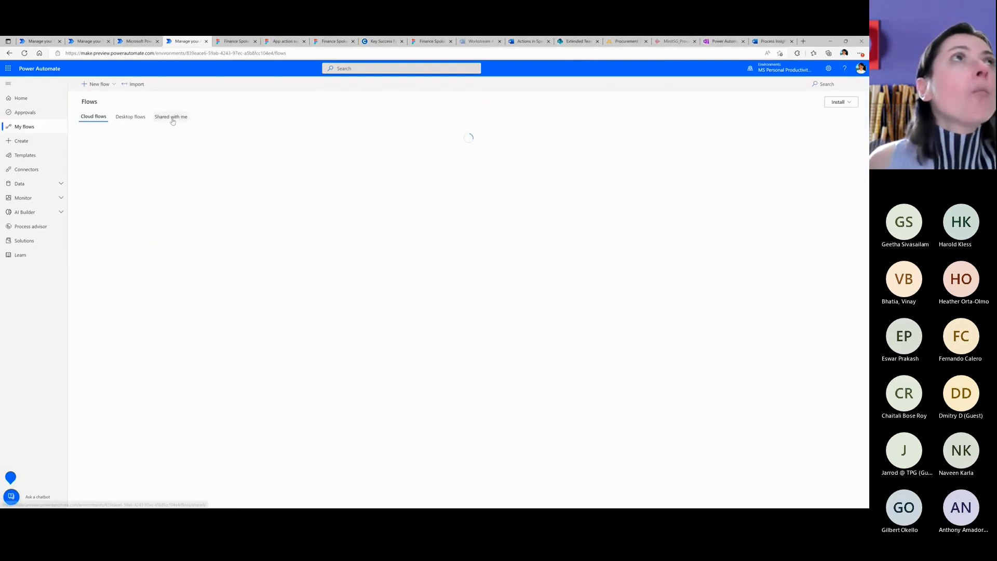
{"action": "left_click", "coordinate": [172, 118]}
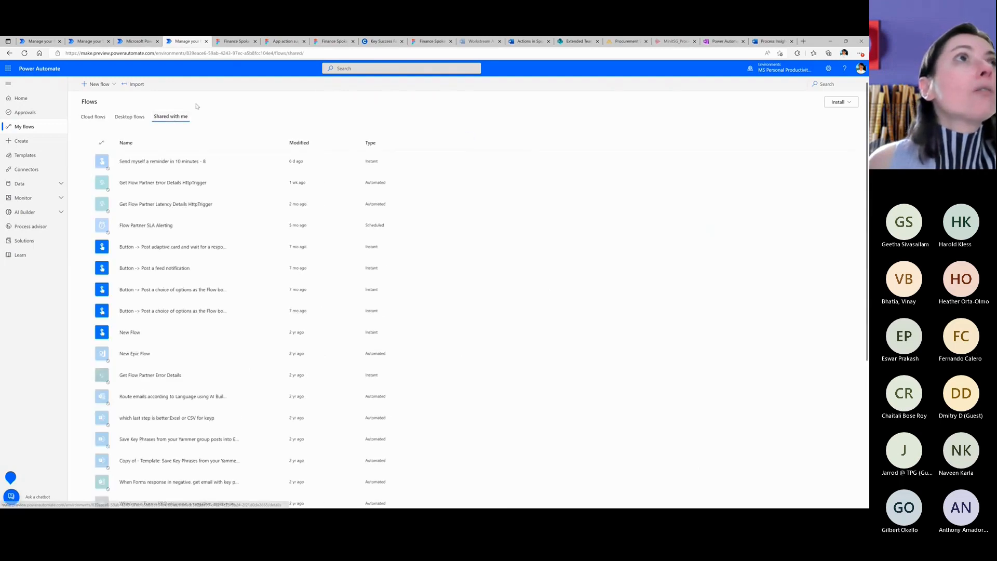
{"action": "left_click", "coordinate": [136, 41]}
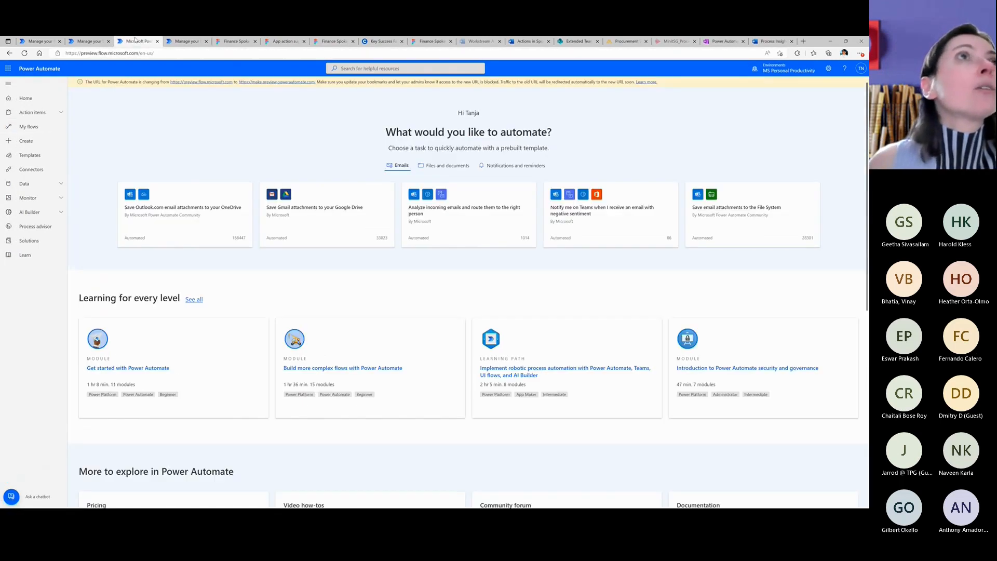
Open PR Flow from the shared flows, try to improve it with Process insights, and return to its details.
{"action": "left_click", "coordinate": [89, 41]}
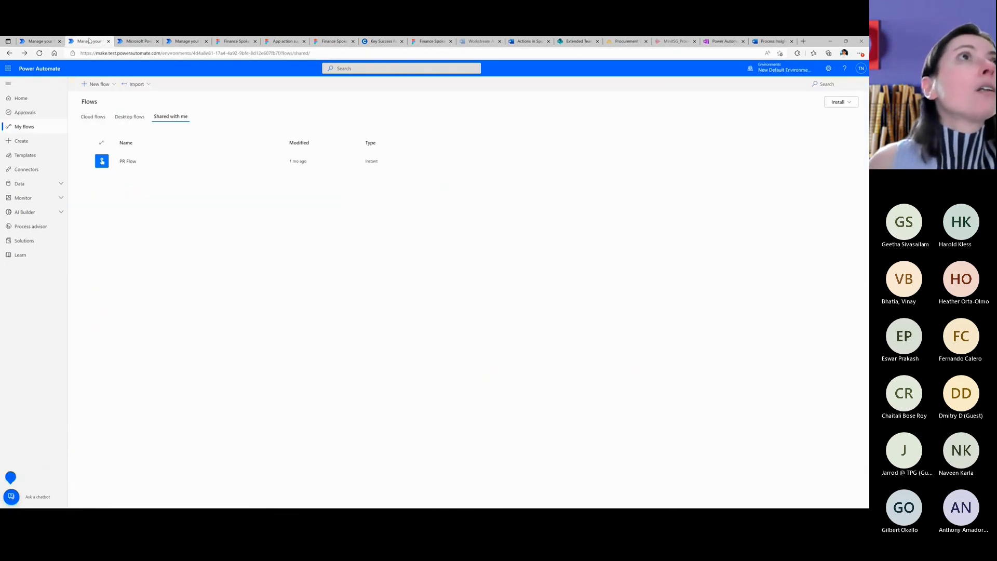
{"action": "left_click", "coordinate": [128, 162]}
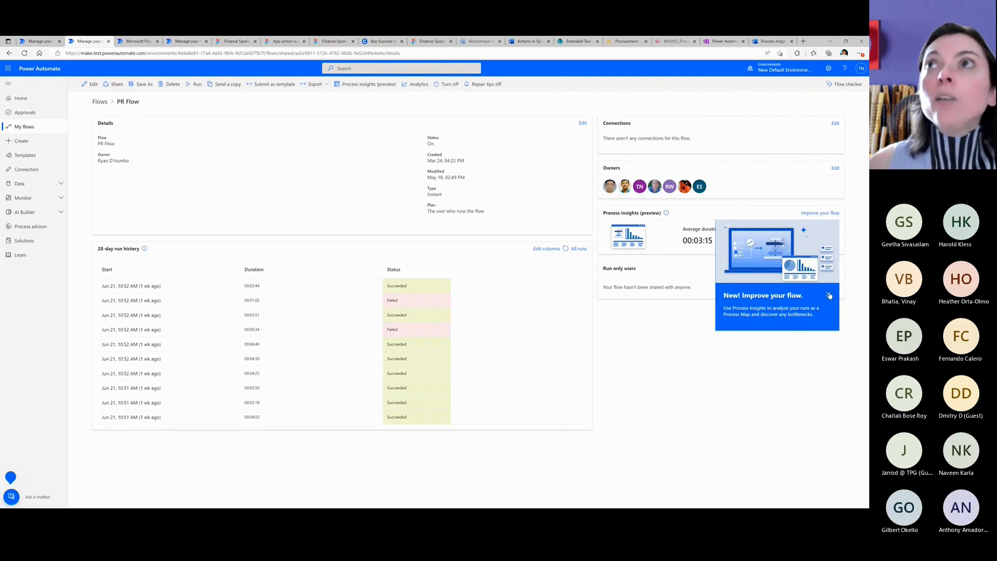
{"action": "left_click", "coordinate": [829, 294]}
{"action": "left_click", "coordinate": [817, 217]}
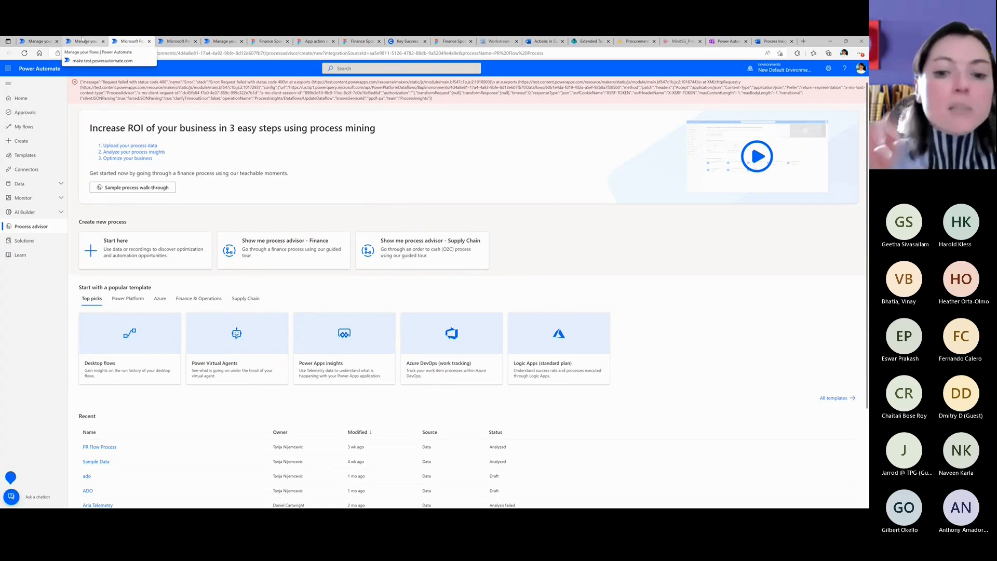
{"action": "left_click", "coordinate": [82, 40]}
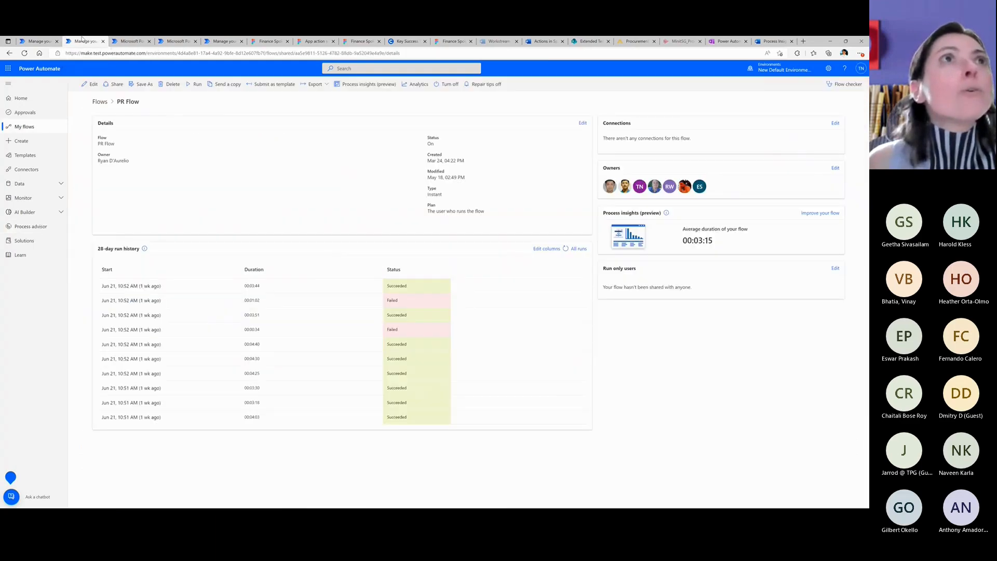
Examine the bottleneck activity in the Sample accounts receivable process map and review the process's time analysis.
{"action": "left_click", "coordinate": [38, 42]}
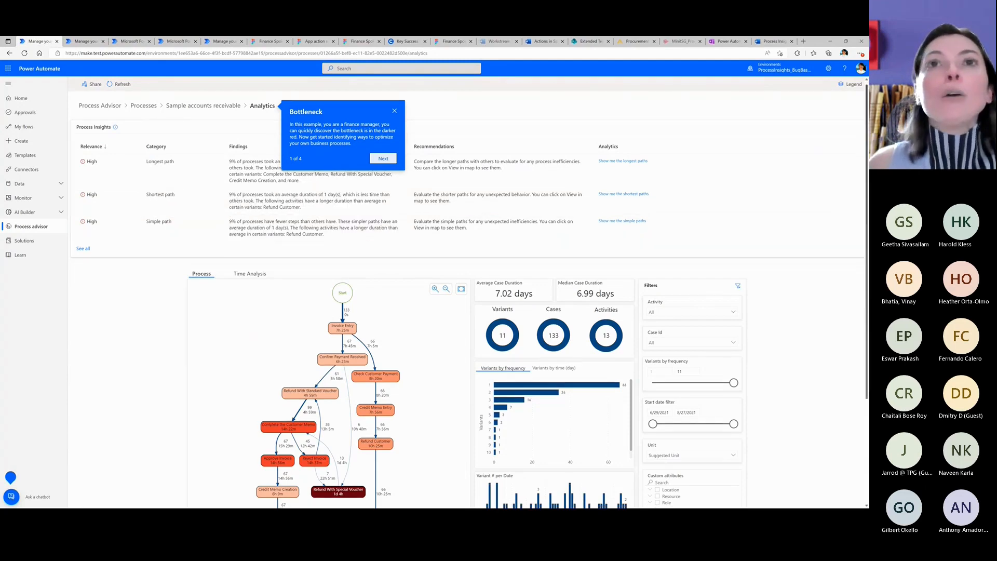
{"action": "scroll", "coordinate": [858, 369], "scroll_direction": "down", "scroll_amount": 2}
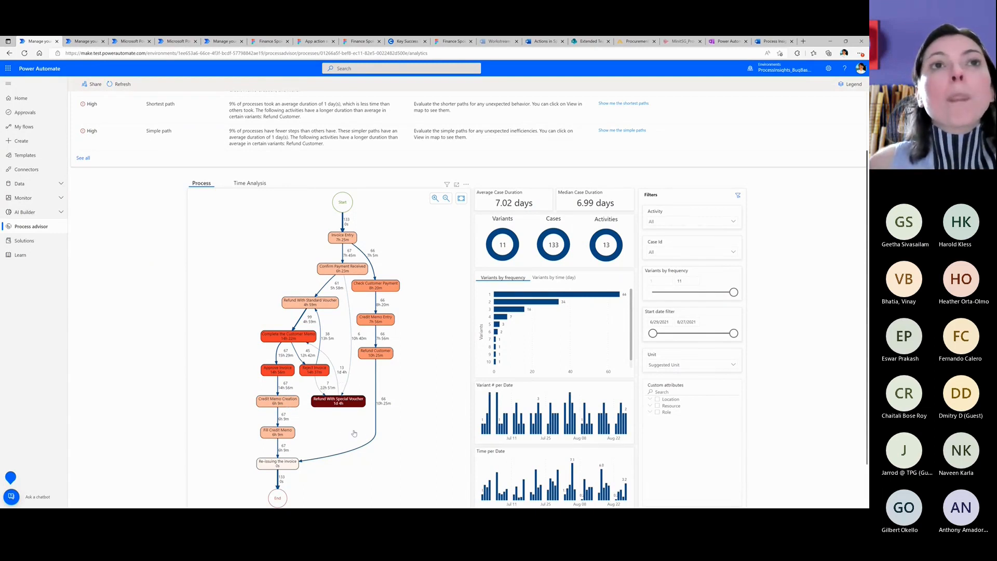
{"action": "mouse_move", "coordinate": [347, 398]}
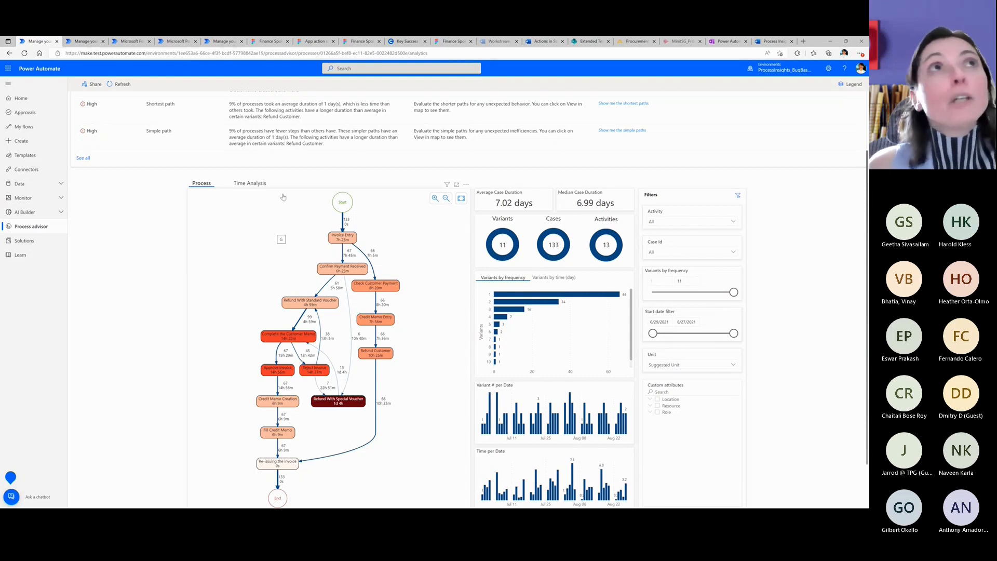
{"action": "left_click", "coordinate": [252, 185]}
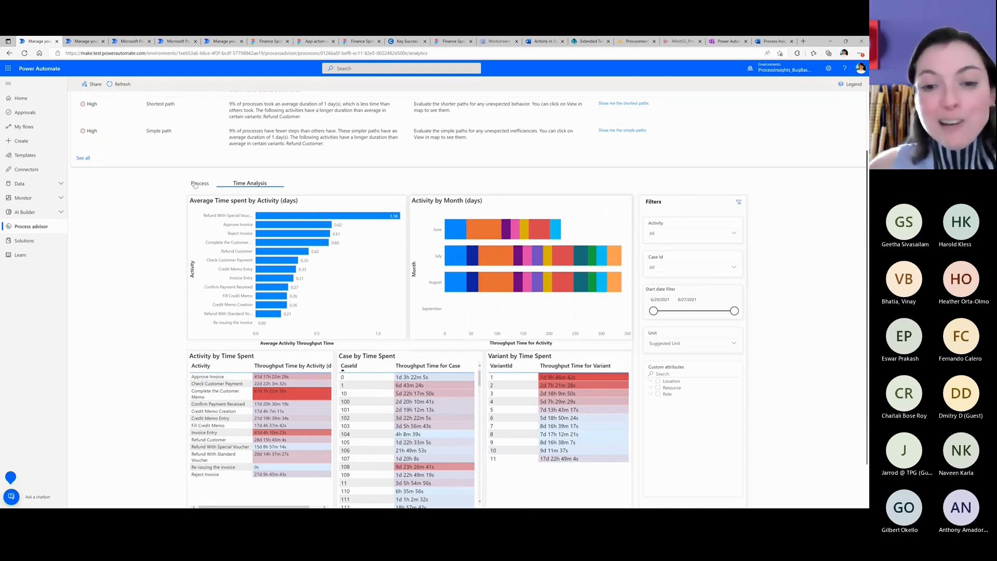
{"action": "left_click", "coordinate": [200, 183]}
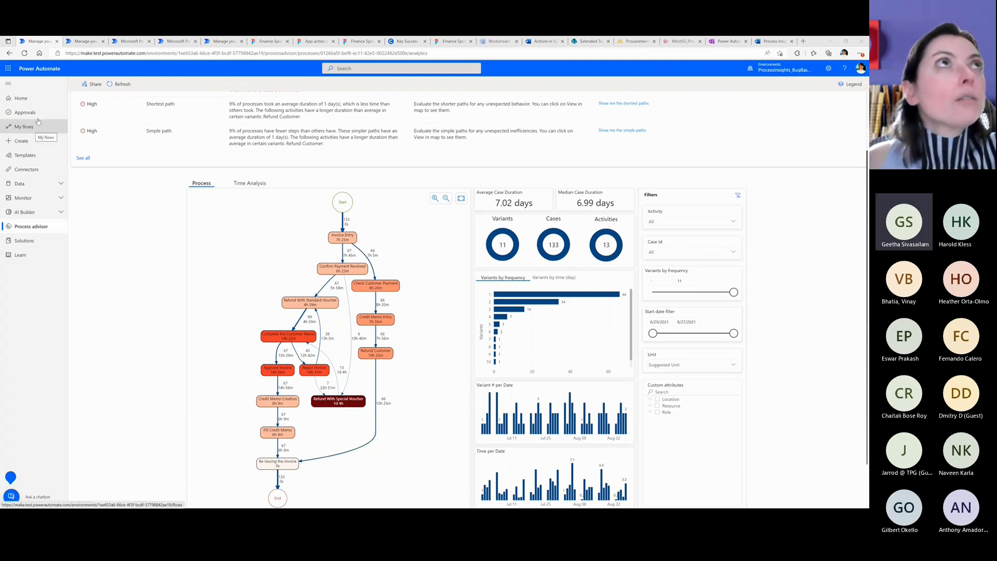
Return to the details of PR Flow.
{"action": "left_click", "coordinate": [82, 41]}
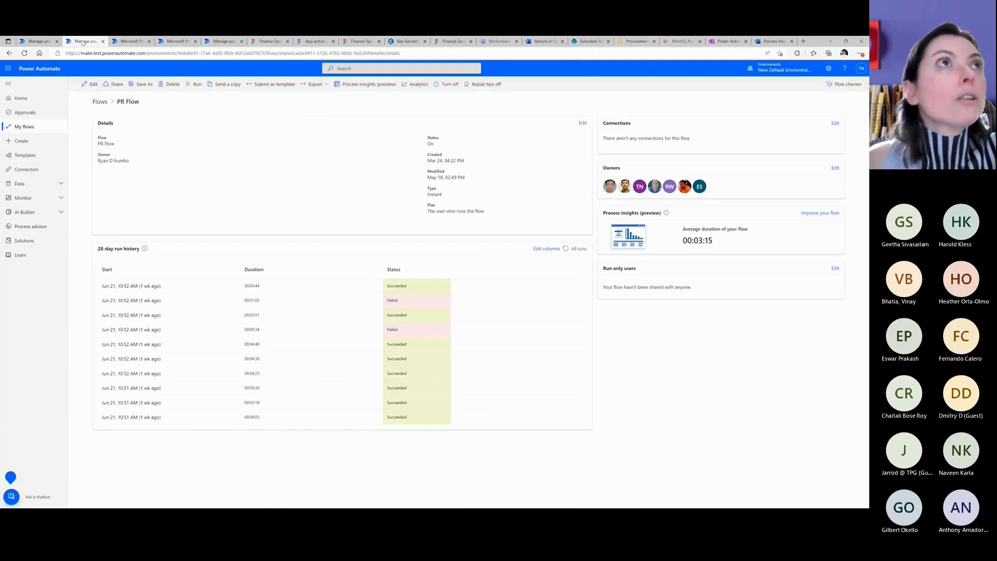